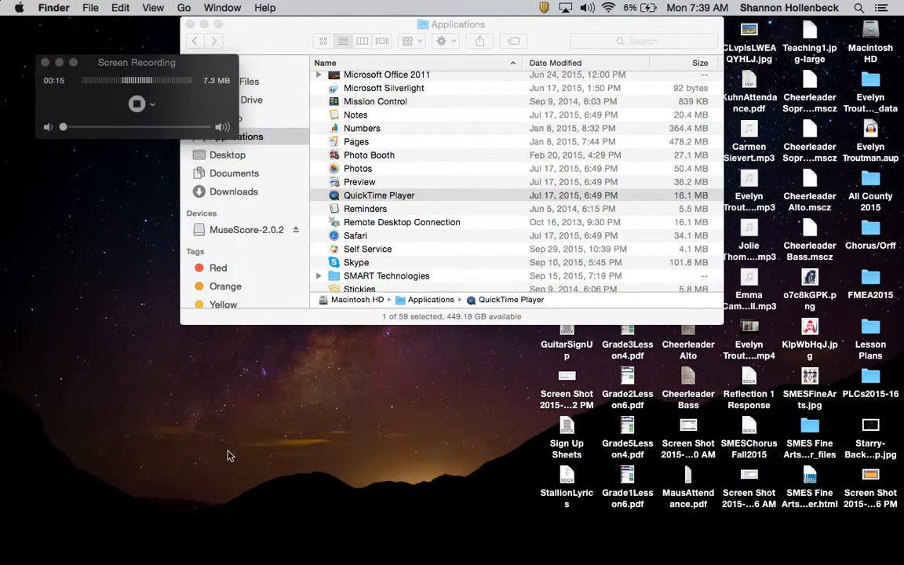
# Close the Screen Recording controls and the Applications folder window to clear the desktop.
pyautogui.moveTo(465, 555)
pyautogui.scroll(-3, 403, 161)
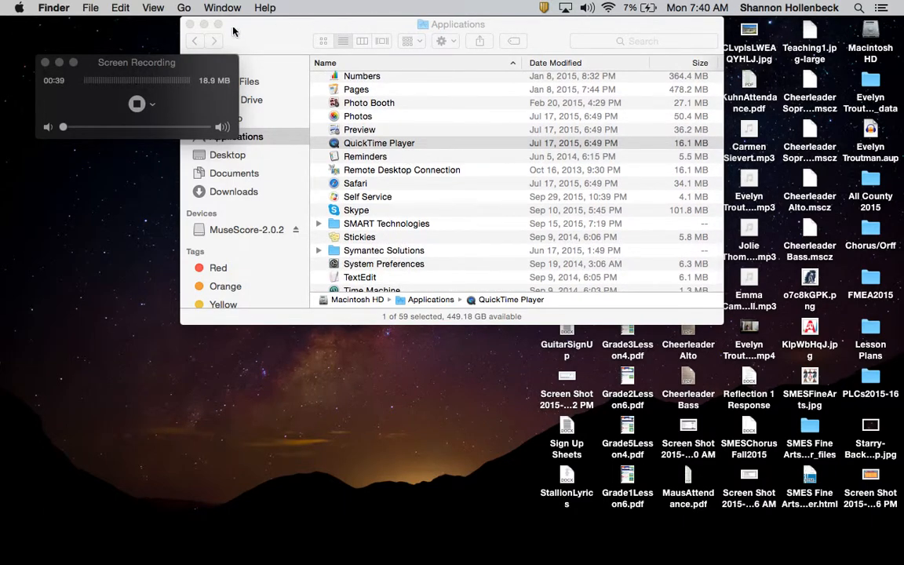
pyautogui.click(59, 62)
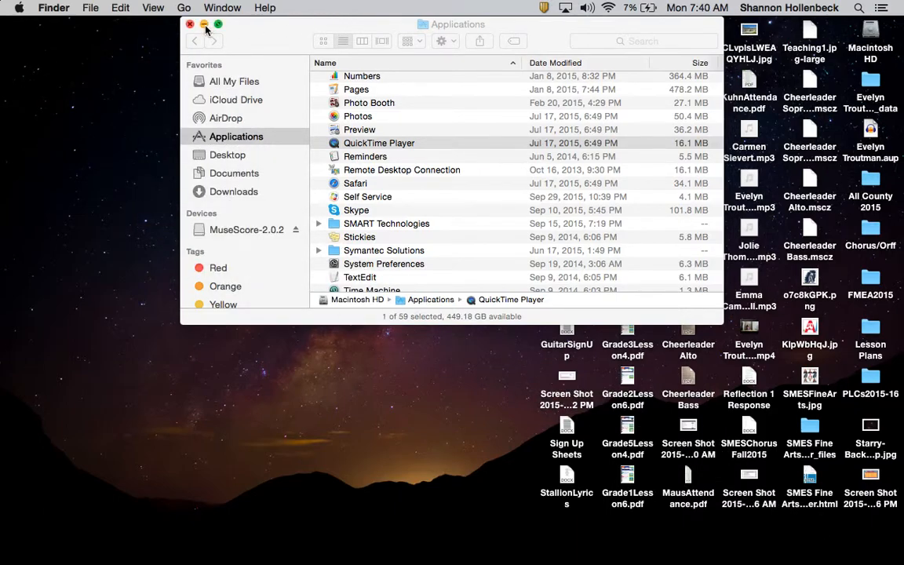
pyautogui.scroll(3, 398, 169)
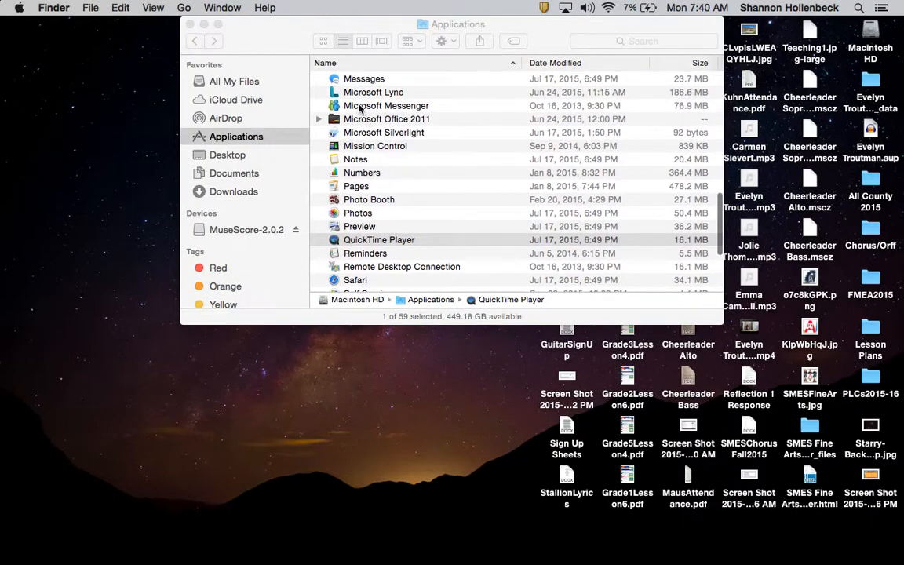
pyautogui.click(189, 26)
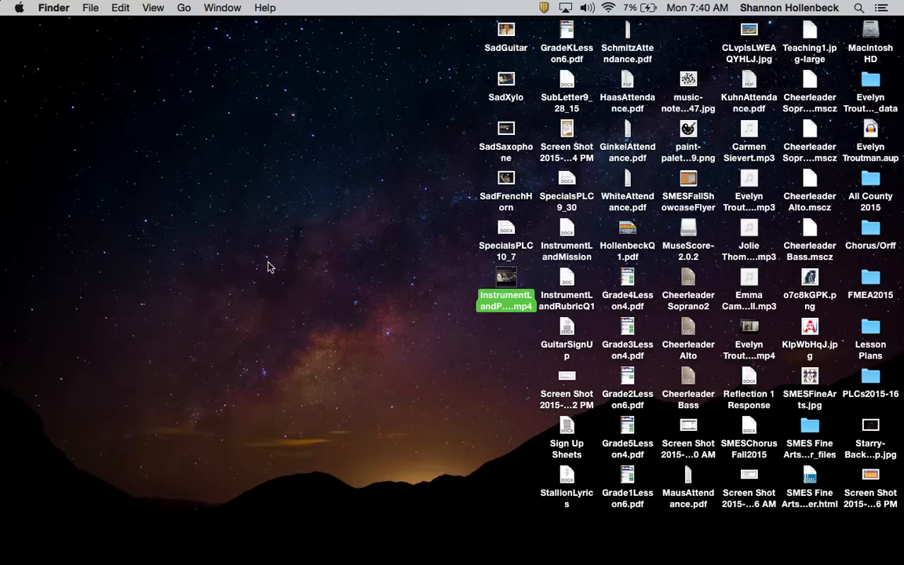
# Look up iMovie in Launchpad, and select it in the Applications folder in Finder.
pyautogui.press('F4')
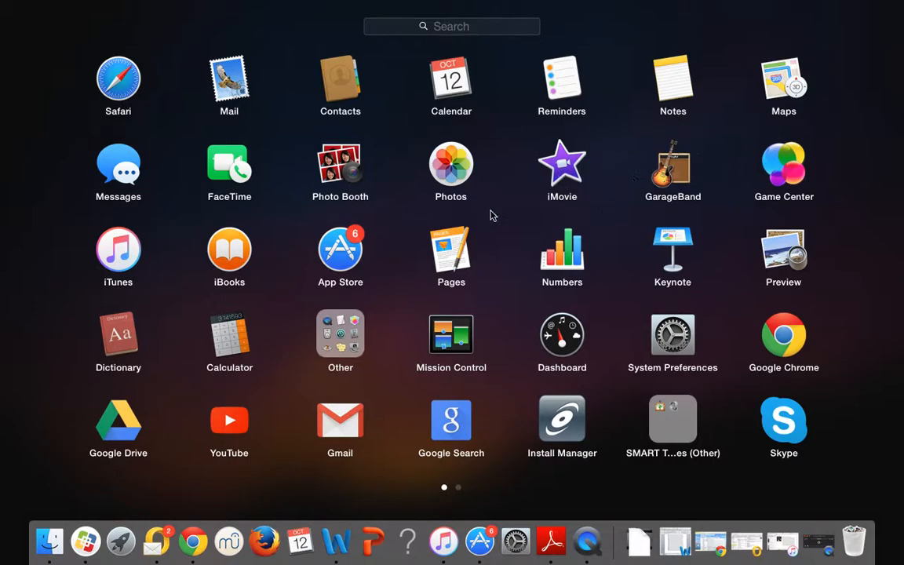
pyautogui.click(566, 163)
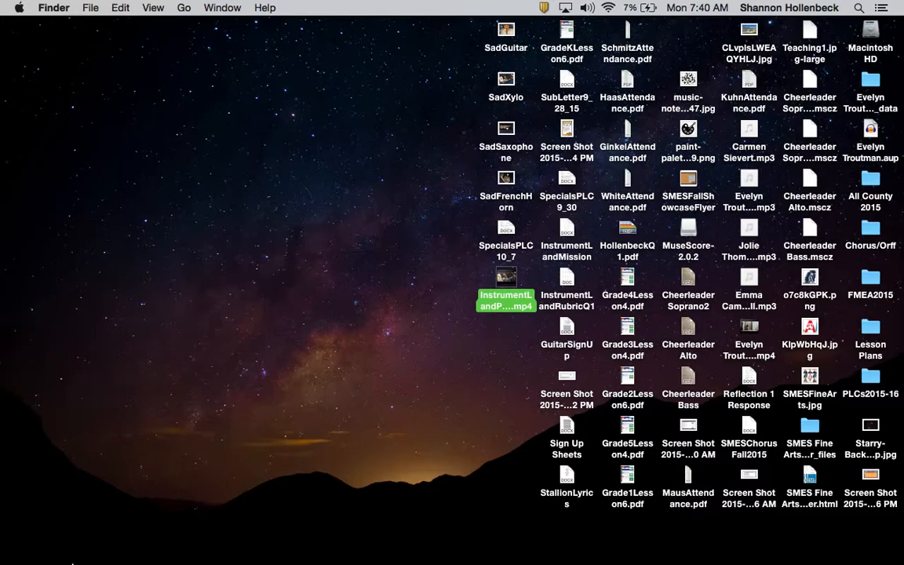
pyautogui.moveTo(82, 559)
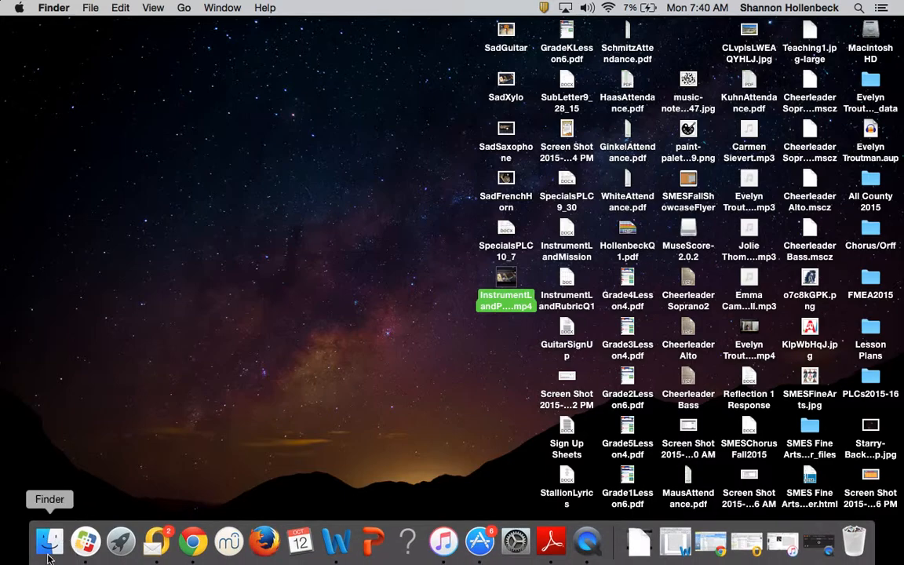
pyautogui.click(48, 541)
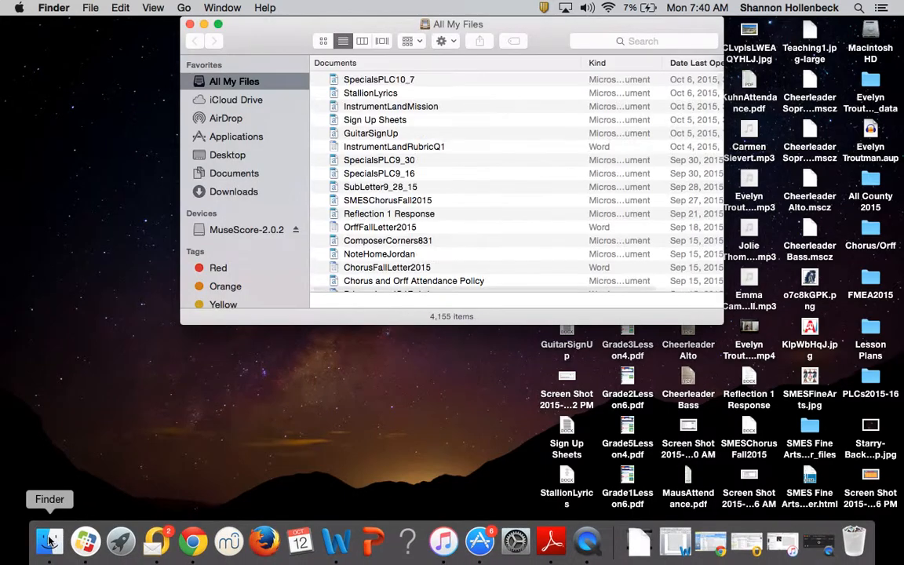
pyautogui.click(258, 140)
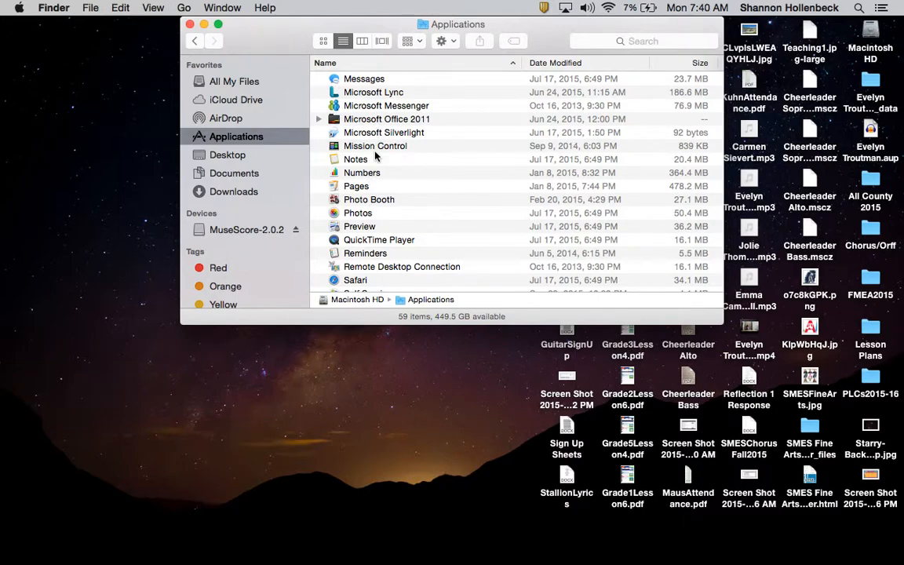
pyautogui.scroll(8, 375, 156)
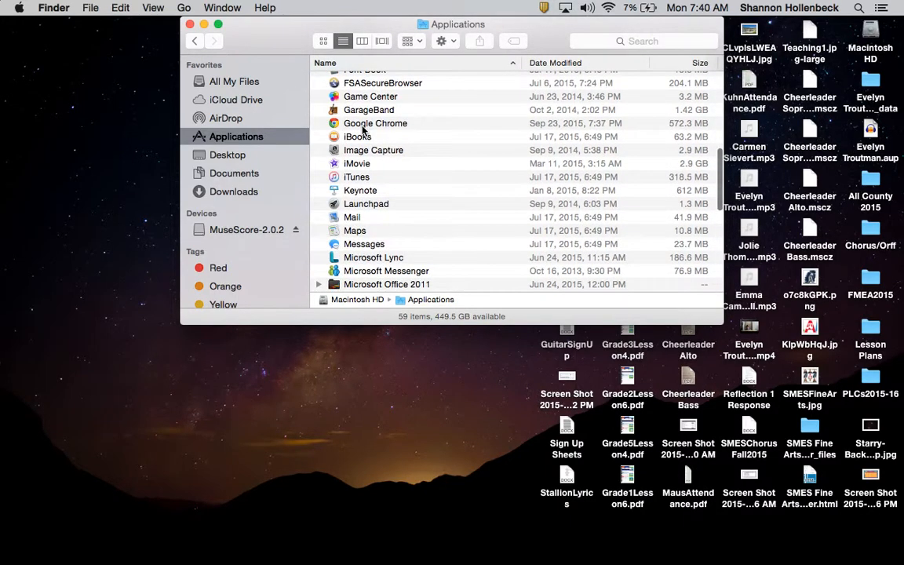
pyautogui.click(357, 164)
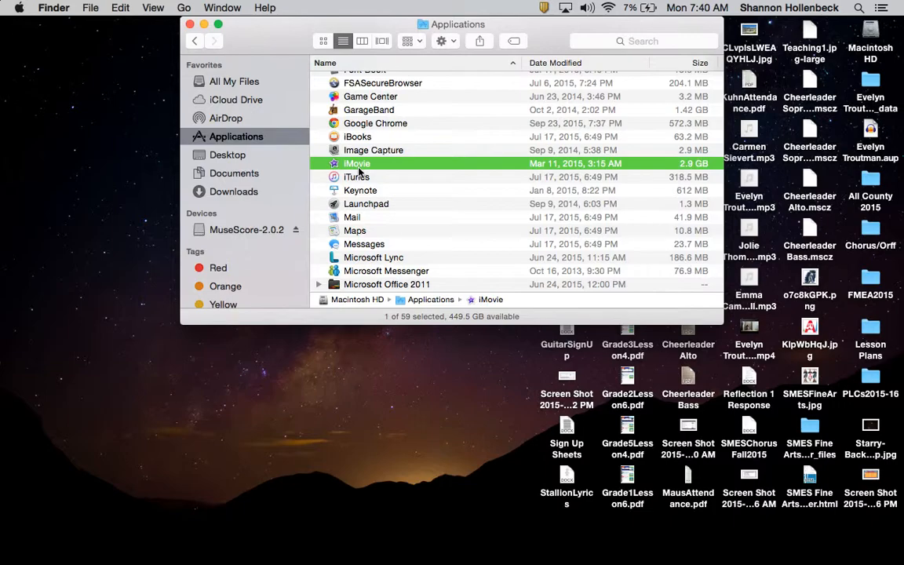
# Search Spotlight for "imovie" and dismiss the search without opening a result.
pyautogui.click(859, 8)
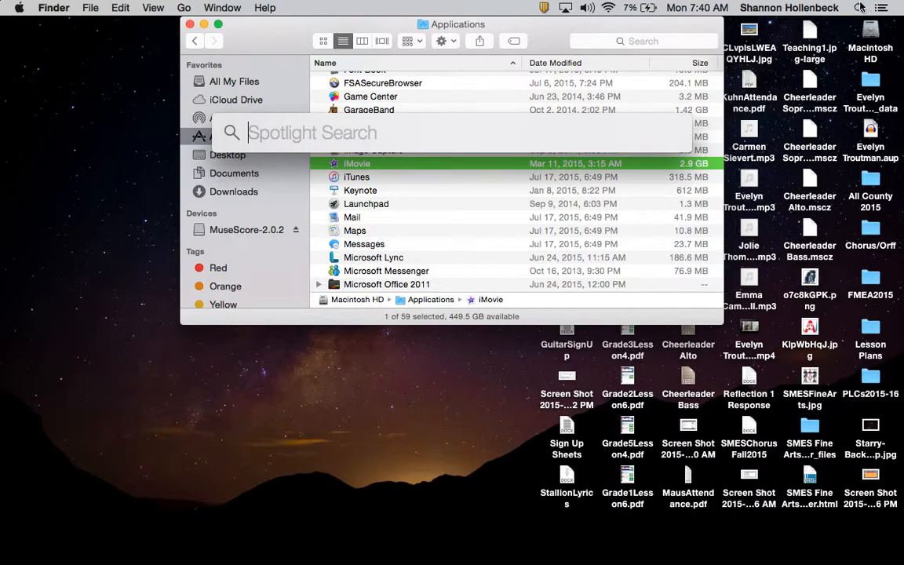
pyautogui.write('imovie')
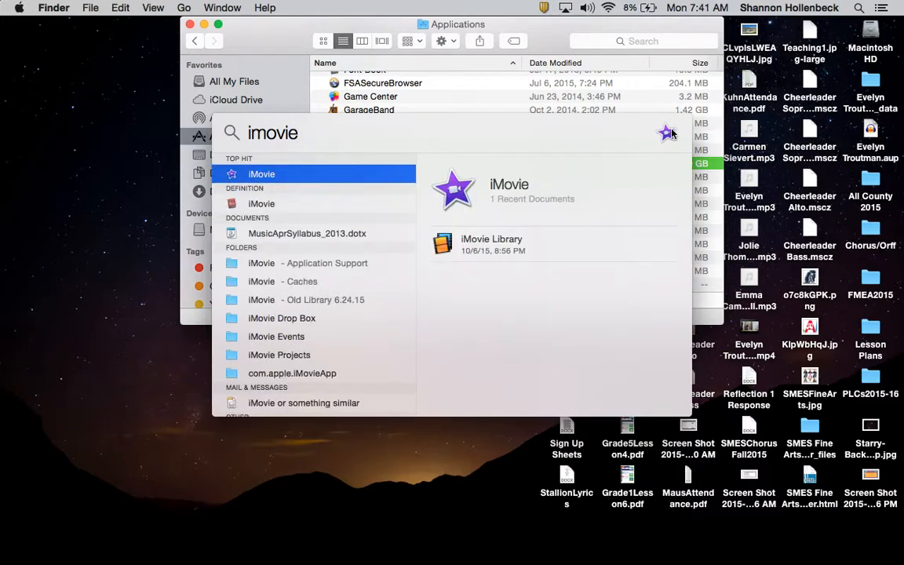
pyautogui.click(445, 100)
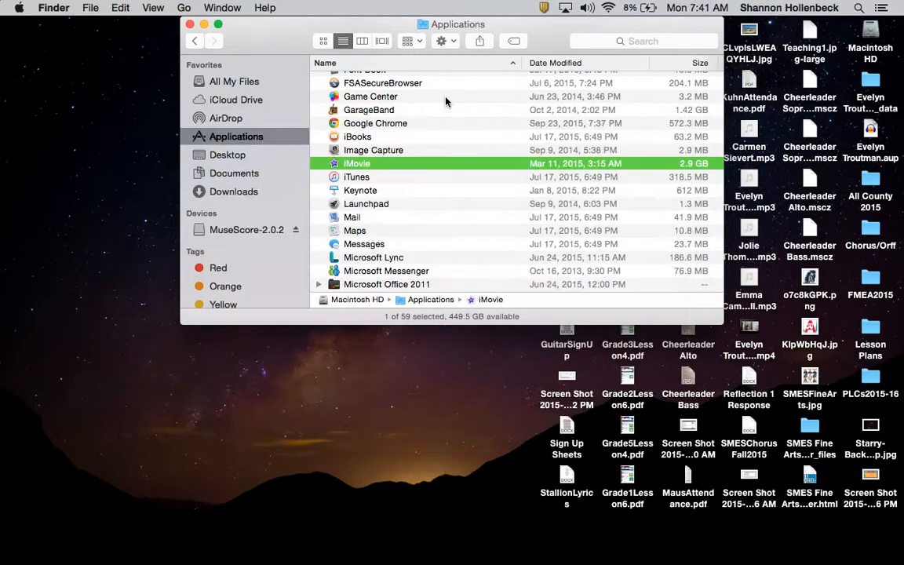
pyautogui.click(446, 100)
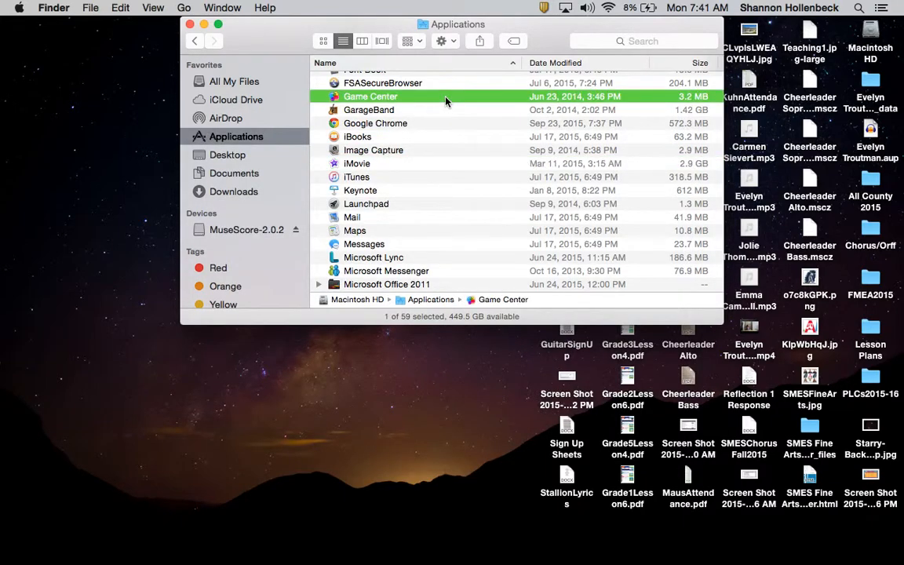
# Open iMovie and close the Applications folder window.
pyautogui.click(378, 163)
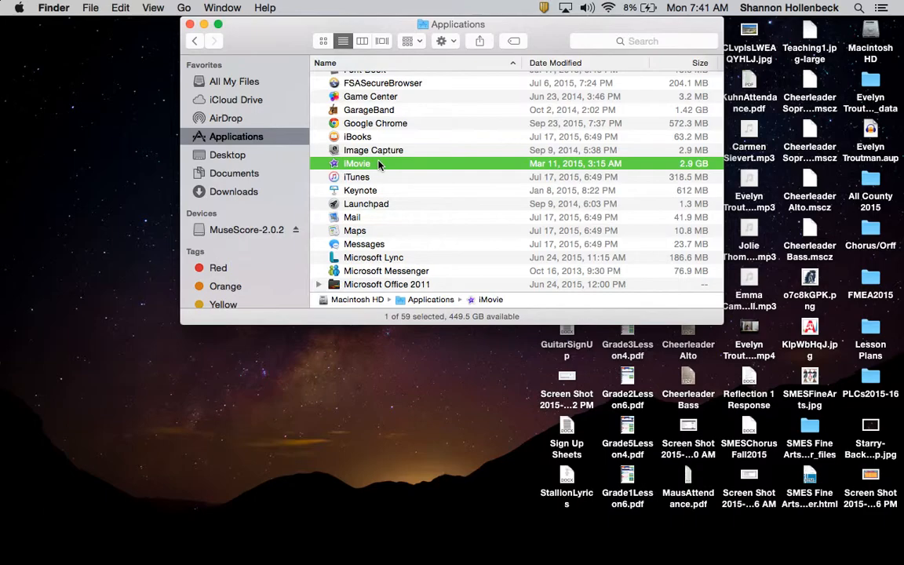
pyautogui.moveTo(624, 562)
pyautogui.click(190, 24)
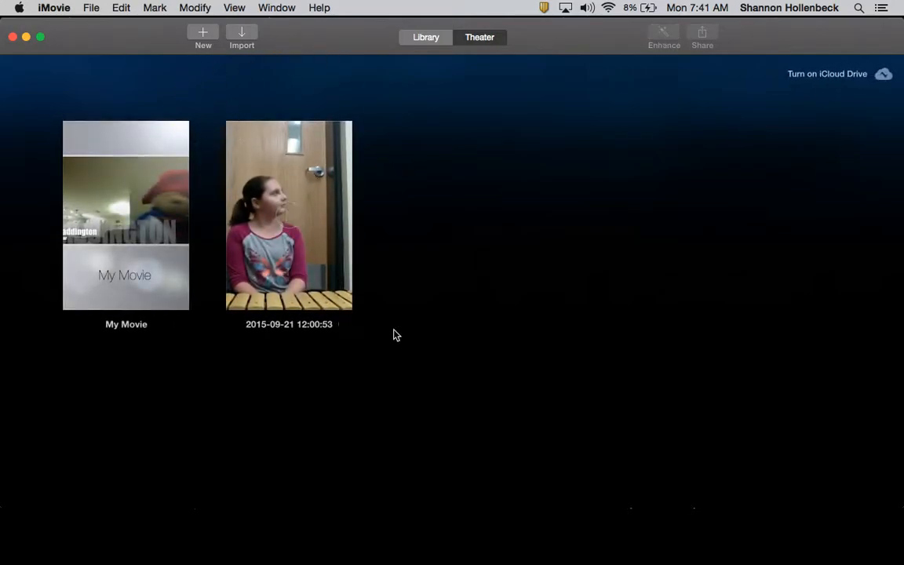
# Switch from the theater to the library view and show the 2015 group of events.
pyautogui.click(433, 44)
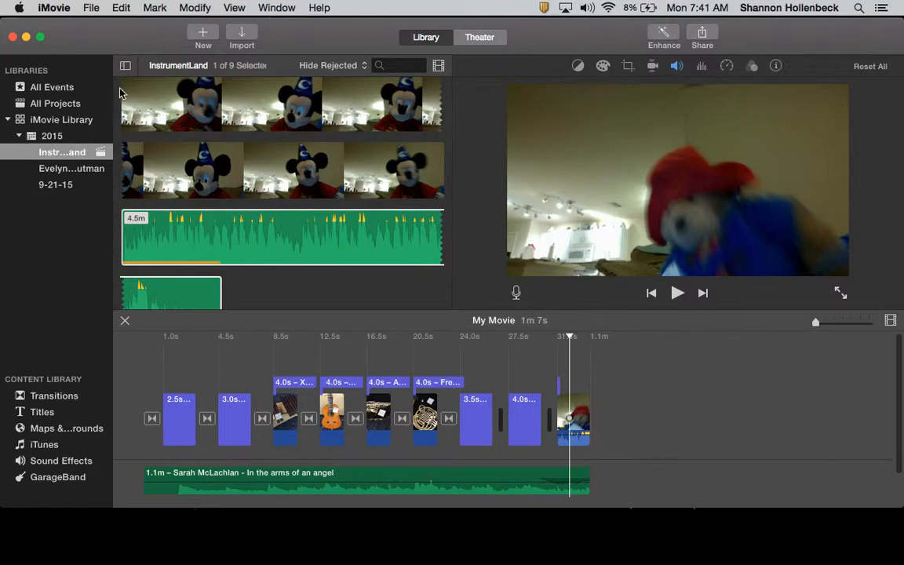
pyautogui.click(124, 235)
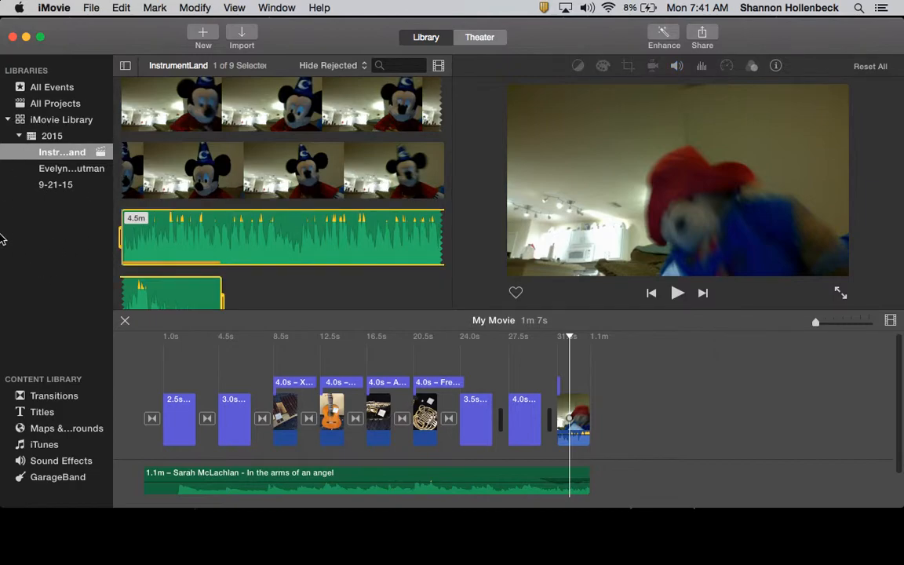
pyautogui.click(49, 138)
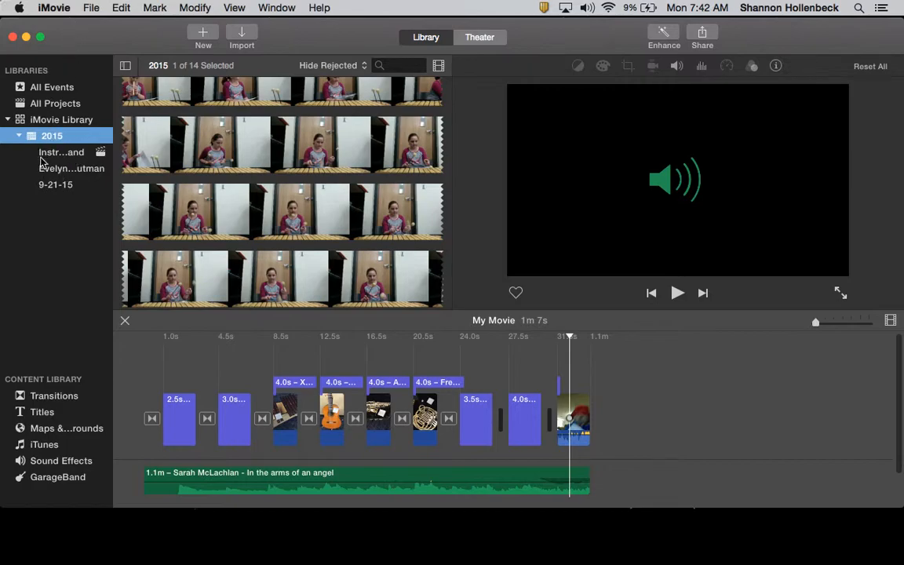
# Create a new event in the 2015 group with its default name, and close the My Movie timeline.
pyautogui.click(81, 3)
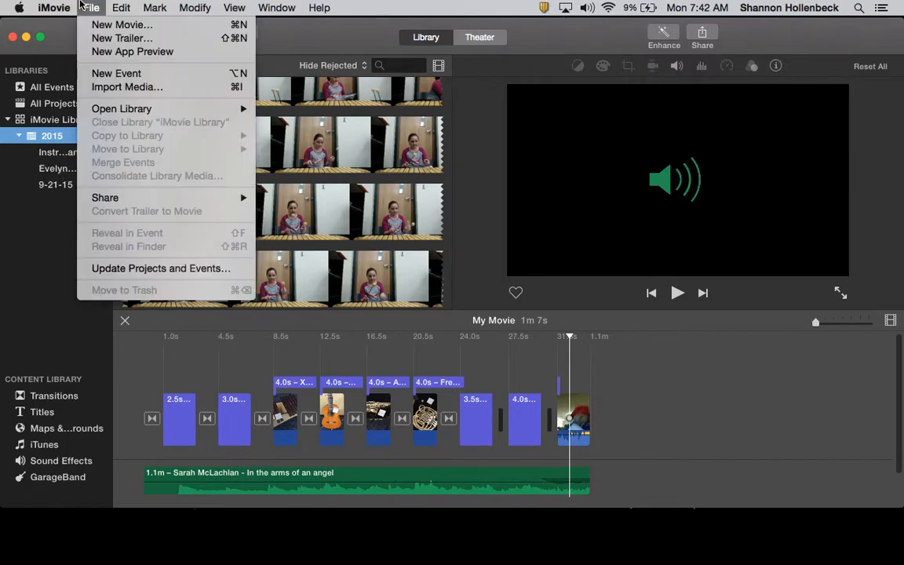
pyautogui.click(135, 74)
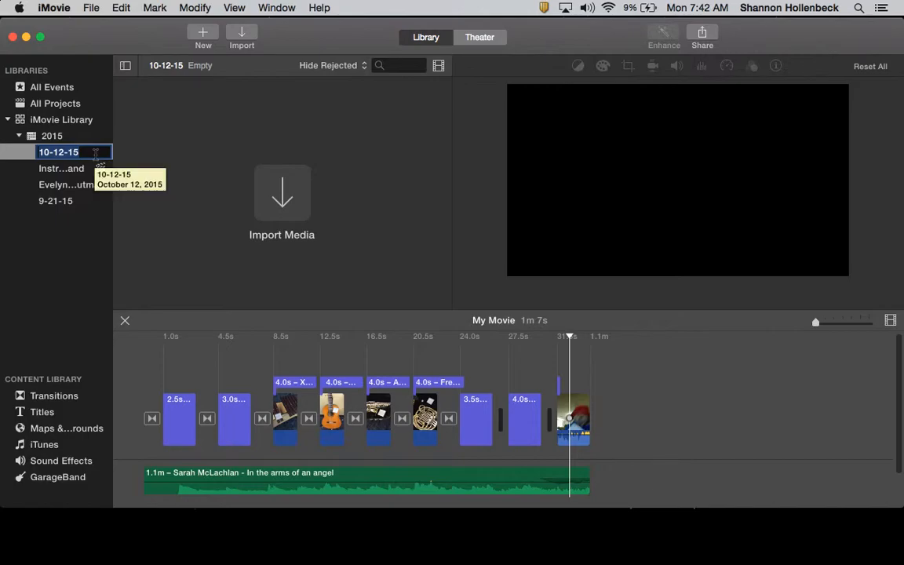
pyautogui.click(95, 240)
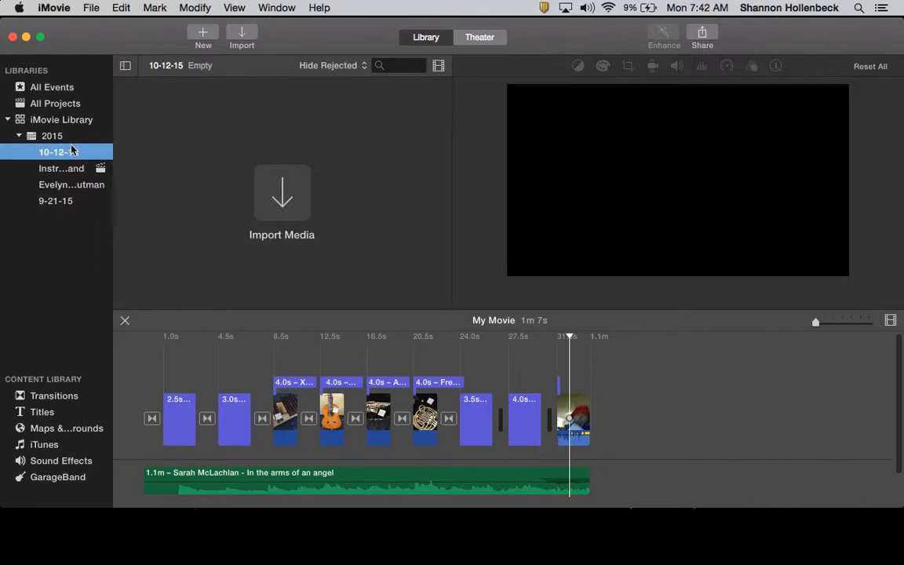
pyautogui.click(123, 320)
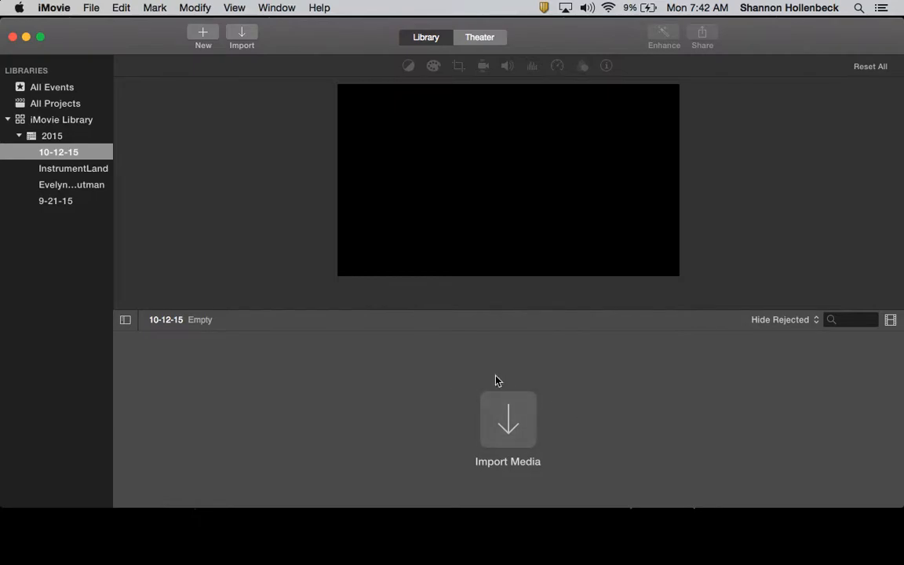
# Open media import for the new event, preview the Sad instrument pictures on the Desktop, and select SadFrenchHorn.
pyautogui.click(508, 423)
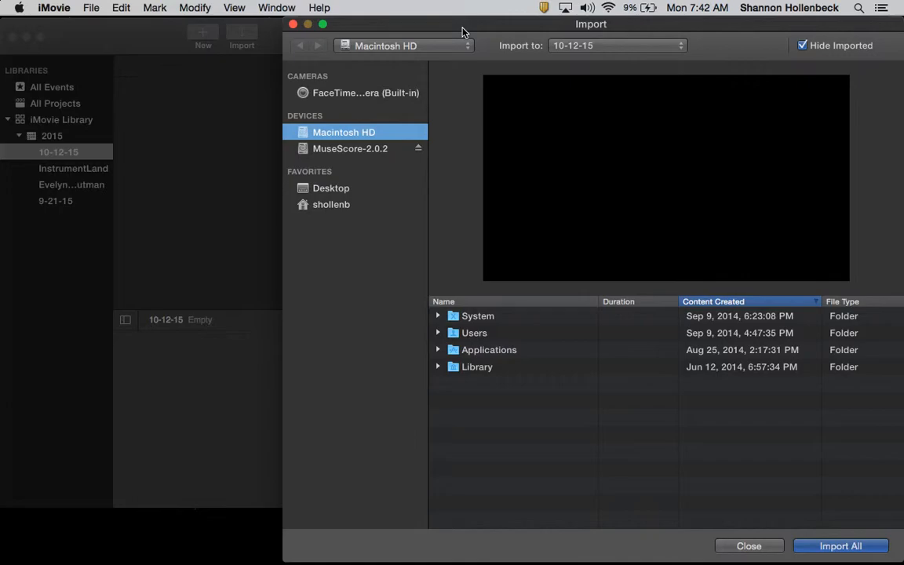
pyautogui.click(343, 187)
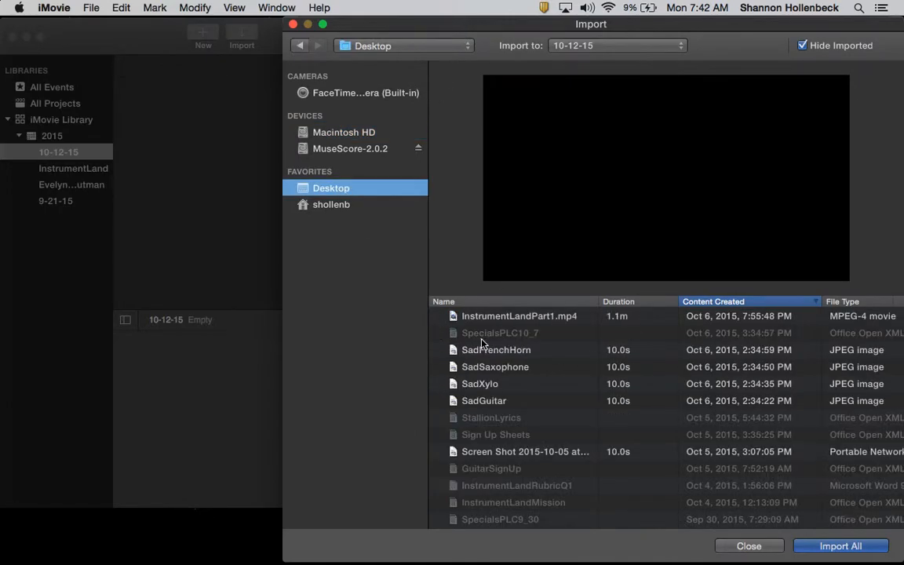
pyautogui.click(494, 353)
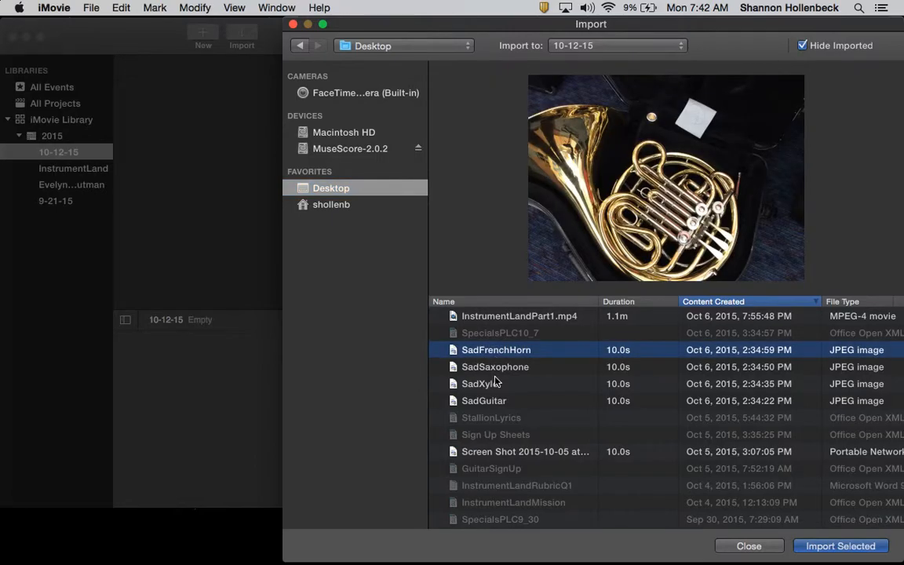
pyautogui.click(496, 381)
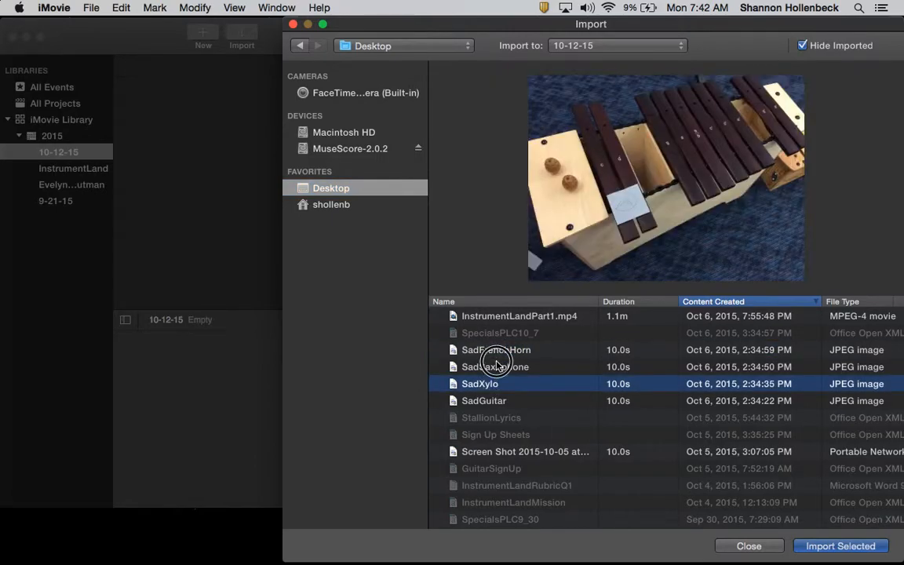
pyautogui.click(496, 365)
pyautogui.click(501, 400)
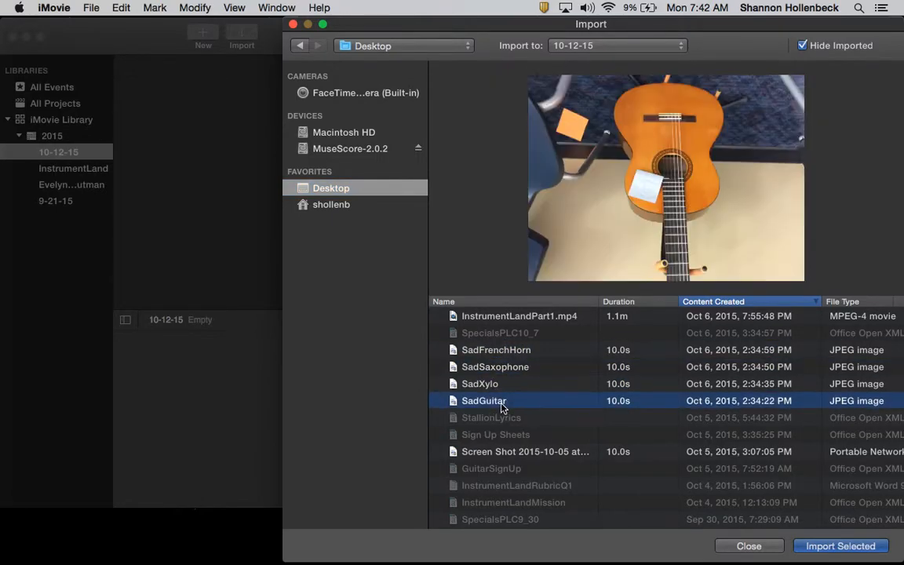
pyautogui.click(512, 350)
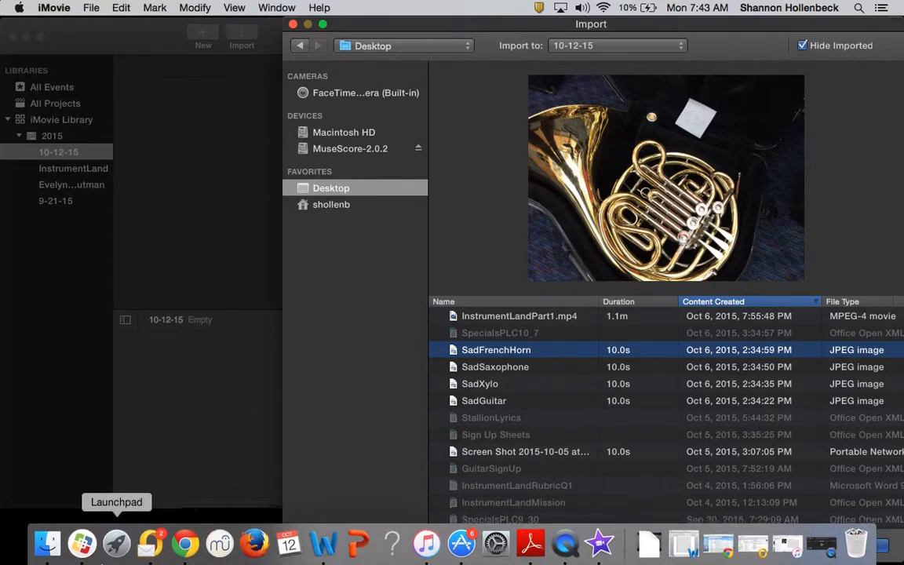
# Open Photo Booth from the Applications folder in Finder and take a single photo.
pyautogui.click(48, 541)
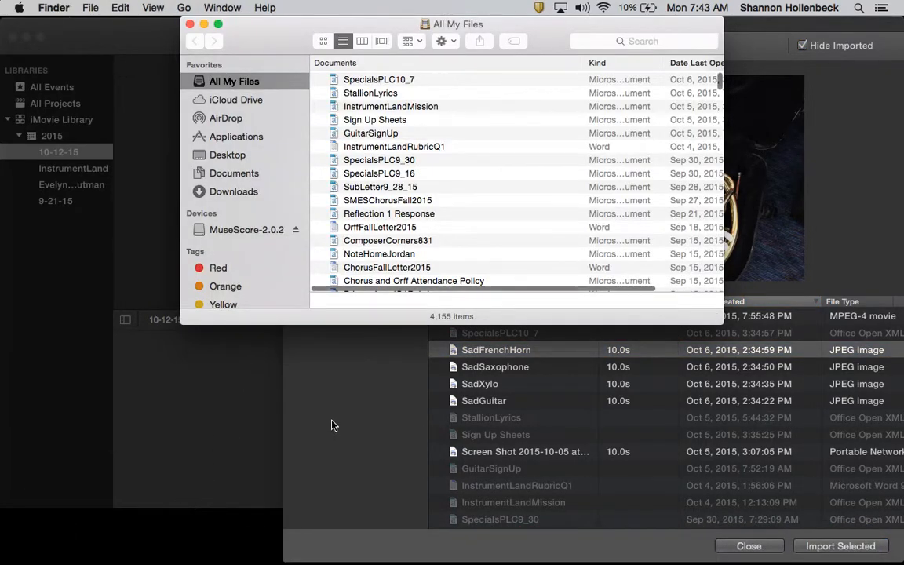
pyautogui.click(239, 138)
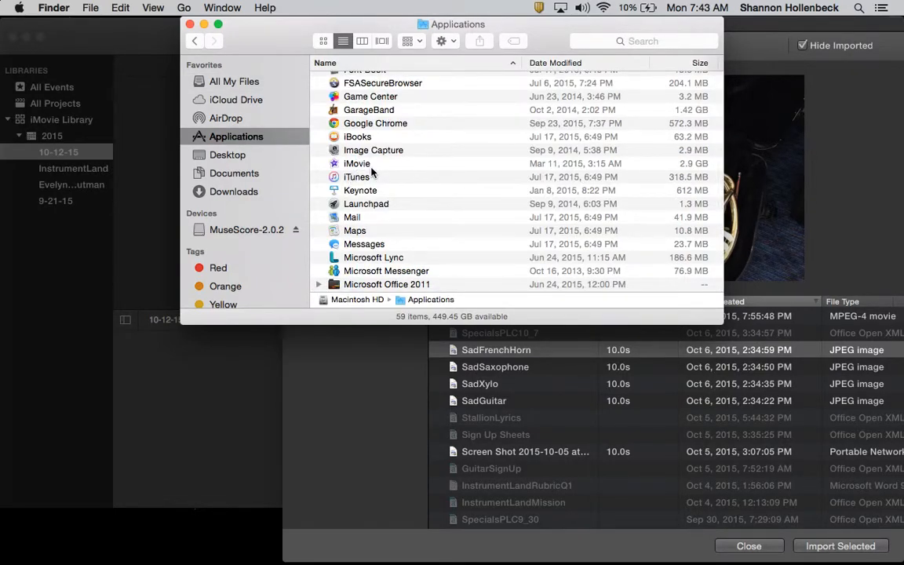
pyautogui.scroll(-10, 372, 171)
pyautogui.scroll(4, 369, 153)
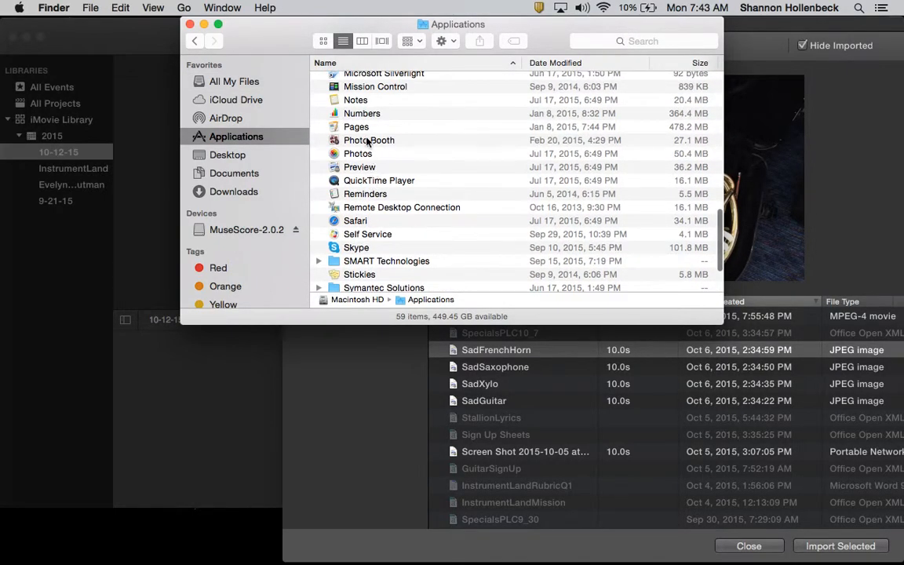
pyautogui.doubleClick(367, 141)
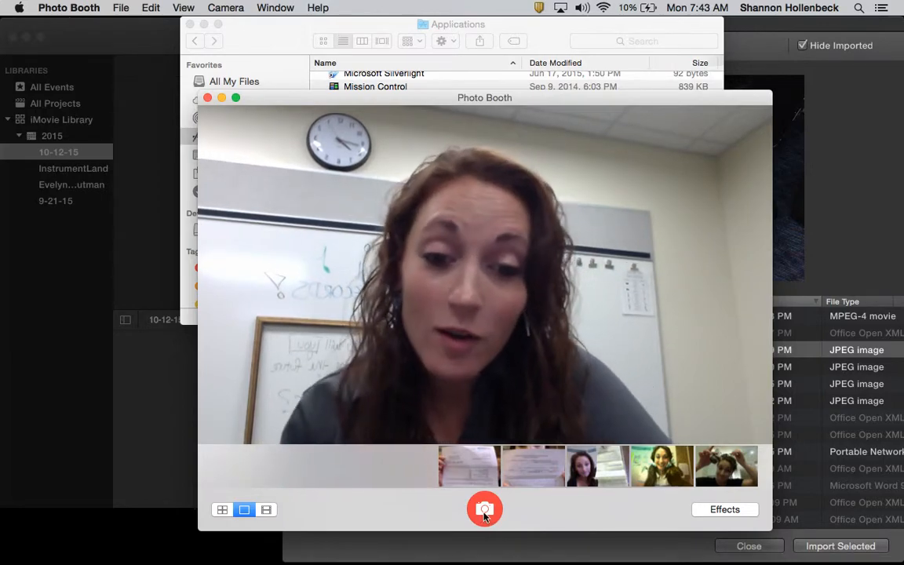
pyautogui.click(484, 512)
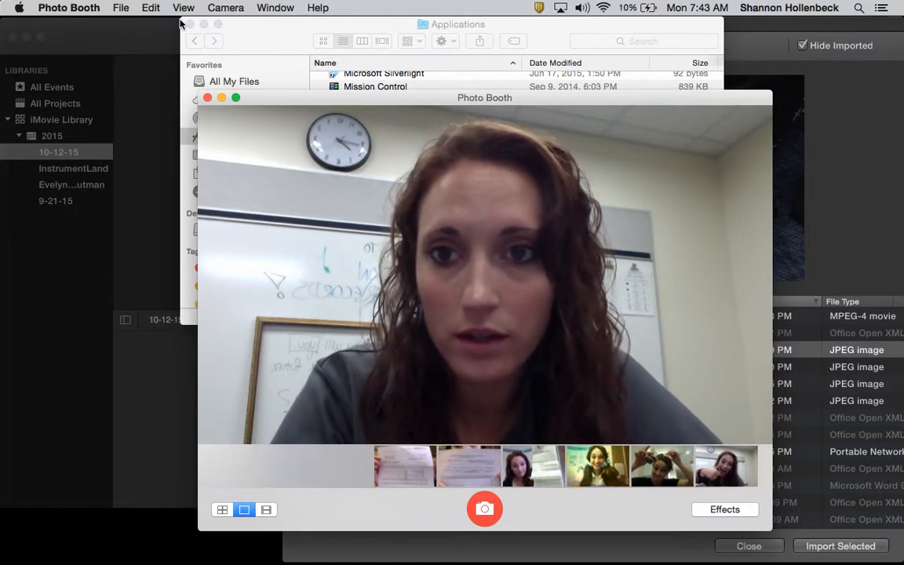
# Close the Finder and Import windows and minimize iMovie so the desktop behind Photo Booth is accessible.
pyautogui.click(189, 24)
pyautogui.click(31, 39)
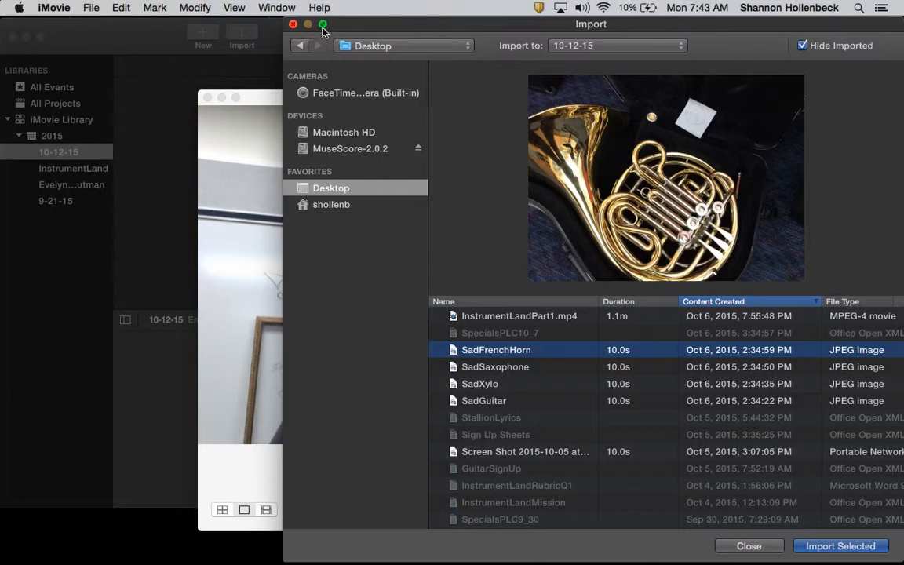
pyautogui.moveTo(338, 29); pyautogui.dragTo(99, 254)
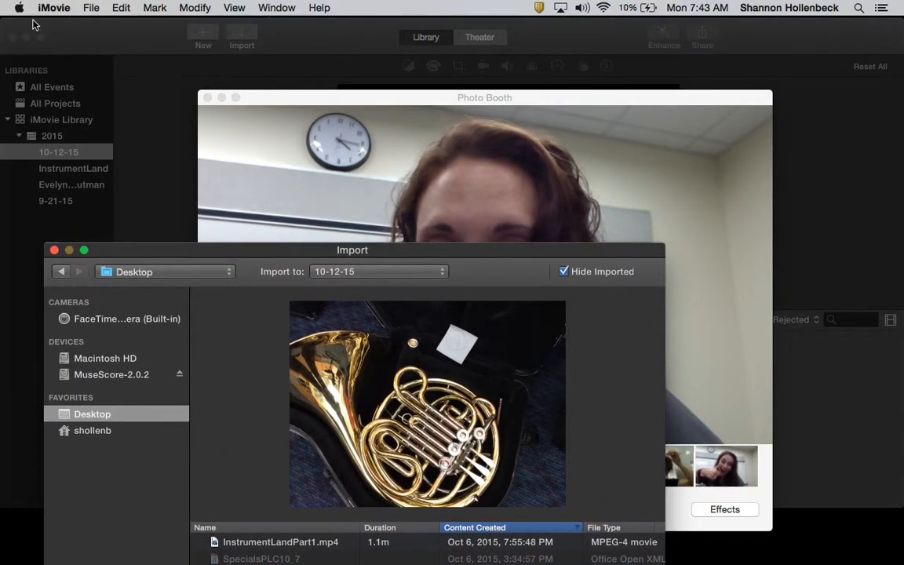
pyautogui.click(55, 249)
pyautogui.click(27, 37)
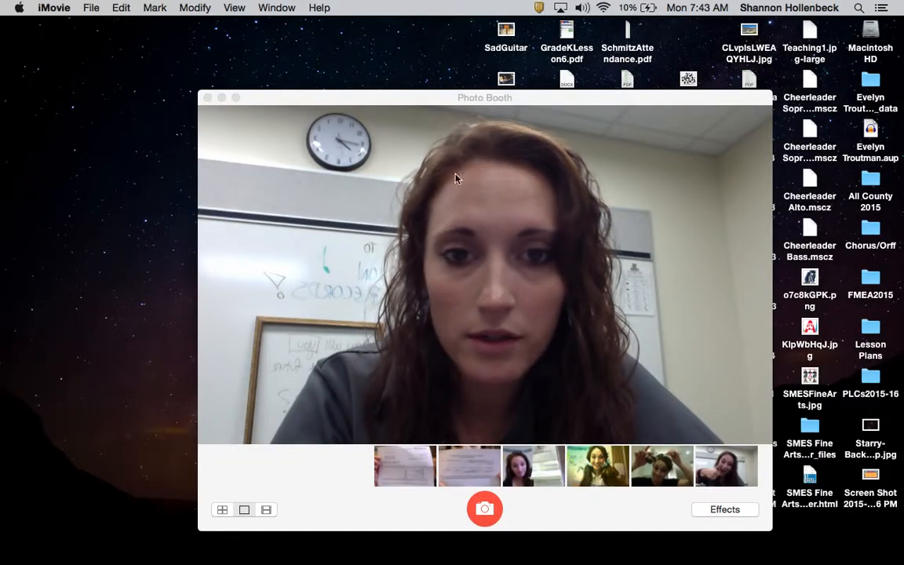
# Copy the newest Photo Booth picture to an empty spot on the desktop and quit Photo Booth.
pyautogui.moveTo(524, 98); pyautogui.dragTo(1, 41)
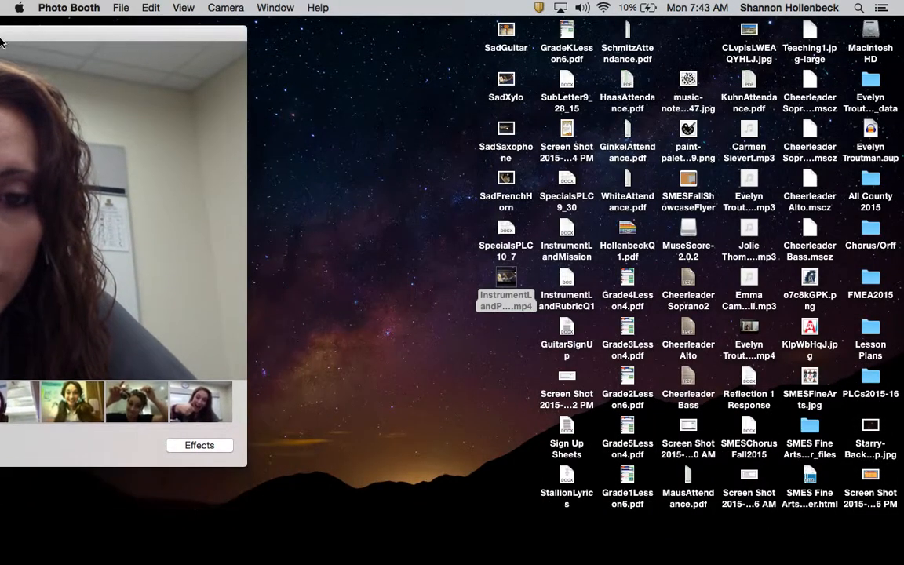
pyautogui.click(194, 399)
pyautogui.moveTo(362, 135); pyautogui.dragTo(433, 67)
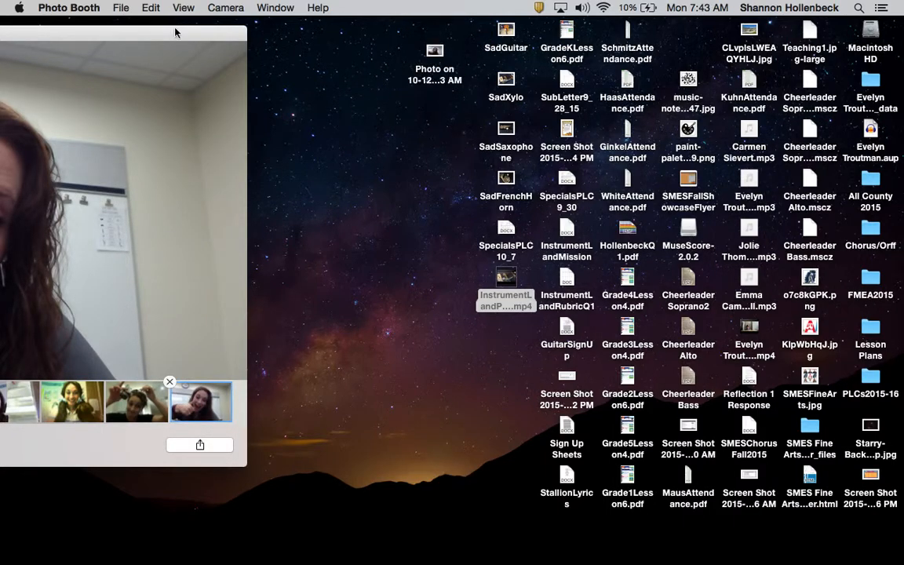
pyautogui.moveTo(169, 32); pyautogui.dragTo(264, 74)
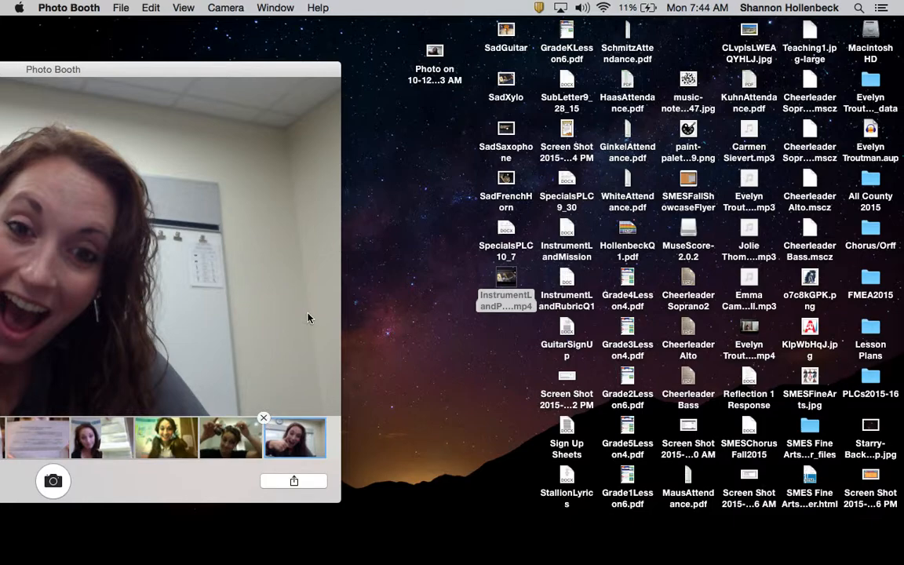
pyautogui.press('super+q')
pyautogui.click(349, 373)
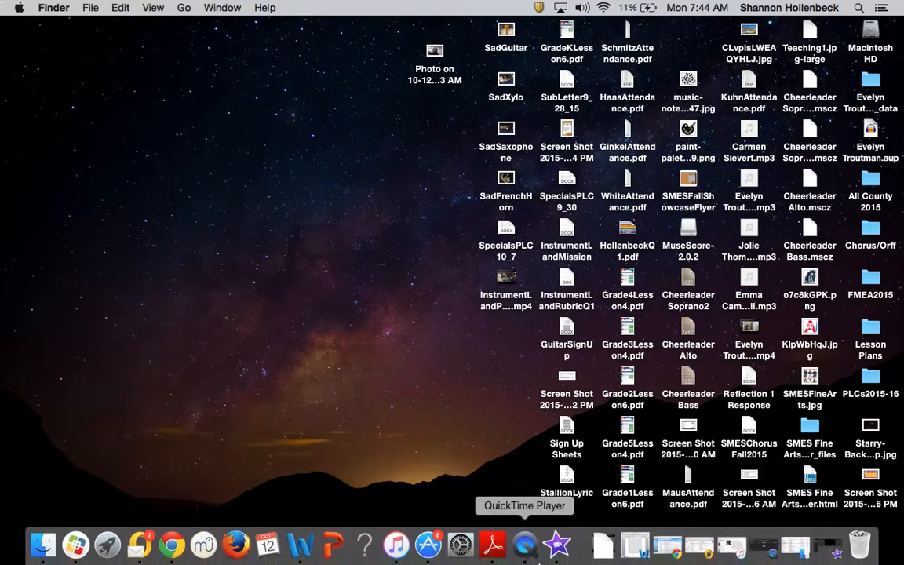
# Switch back to iMovie and import Photo on 10-12-15 at 7.43 AM from the Desktop into the 10-12-15 event.
pyautogui.click(572, 540)
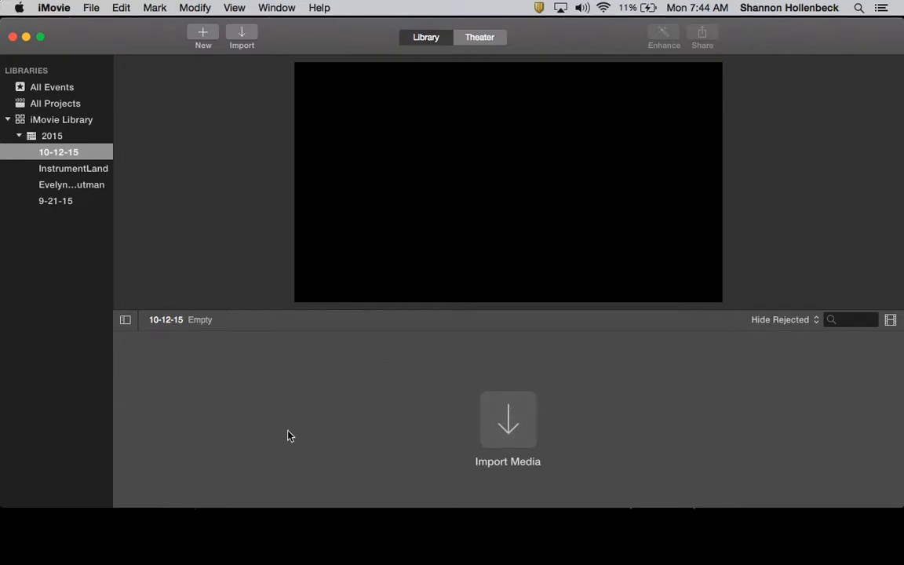
pyautogui.click(511, 441)
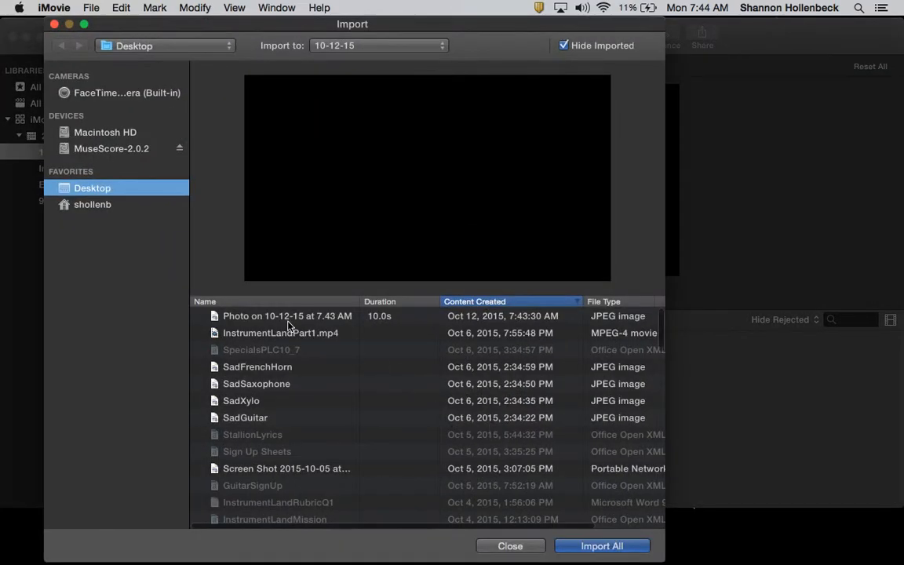
pyautogui.click(253, 317)
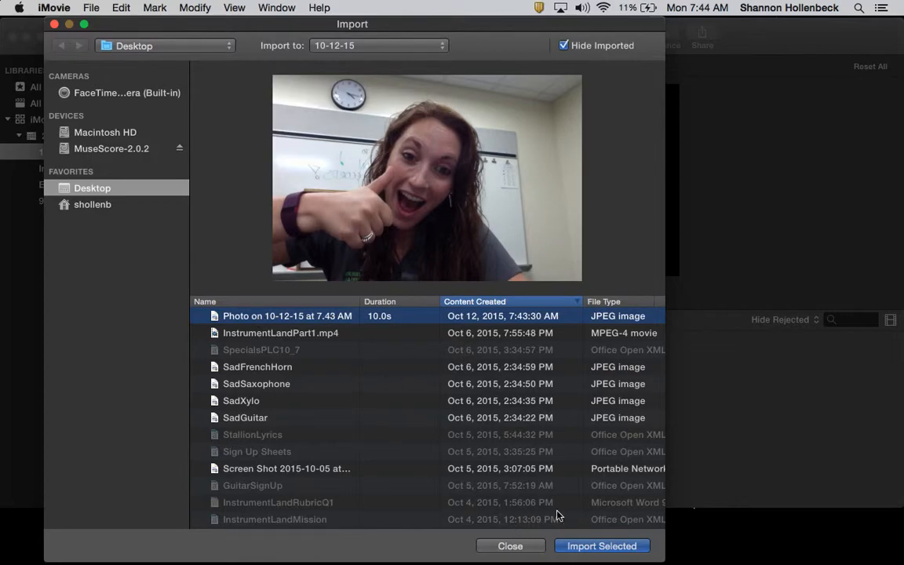
pyautogui.click(592, 547)
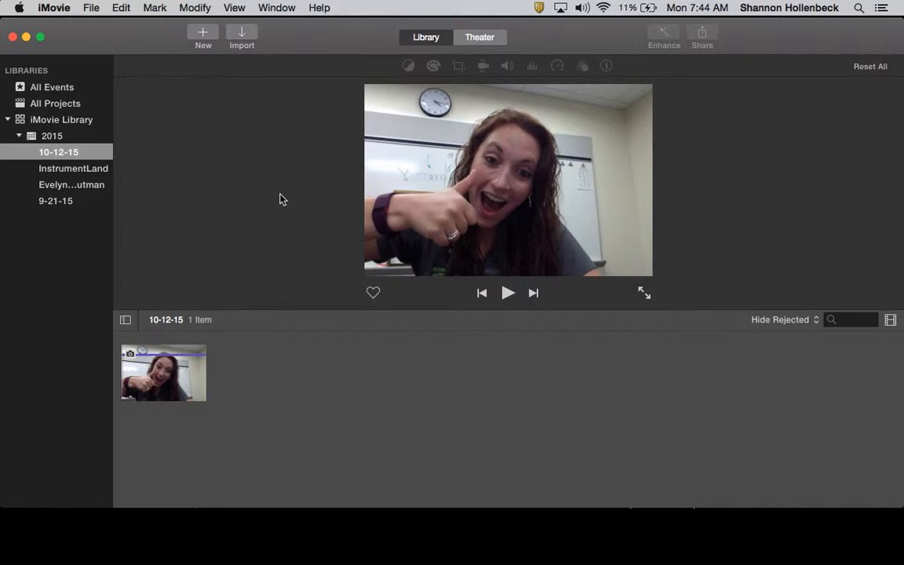
pyautogui.click(92, 10)
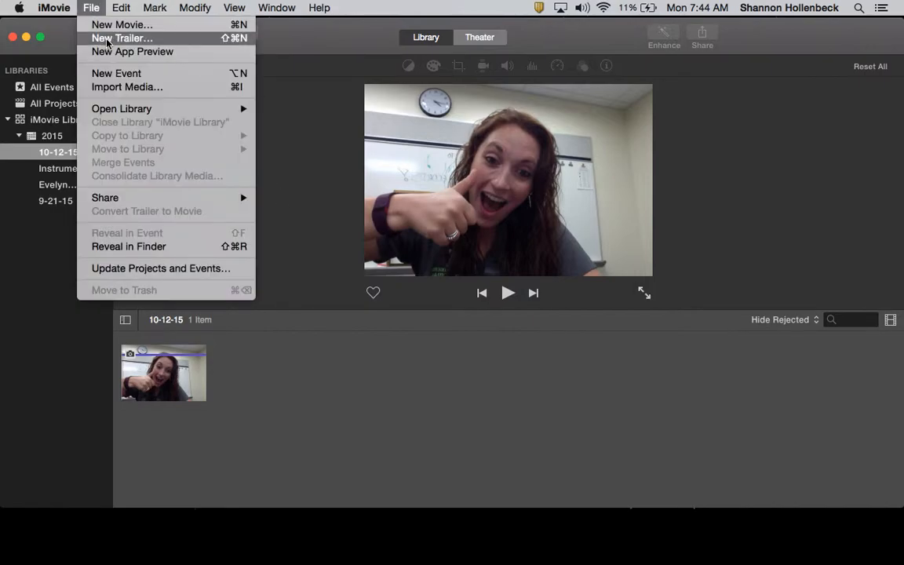
pyautogui.click(184, 237)
pyautogui.click(280, 382)
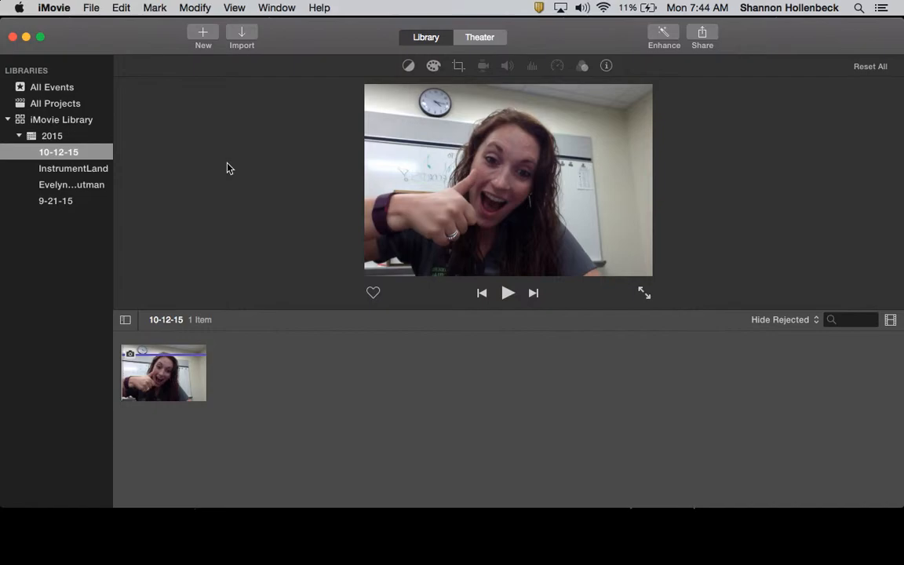
# Try to record a video of about 33 seconds into the 10-12-15 event with the built-in FaceTime HD camera, and close media import.
pyautogui.click(251, 35)
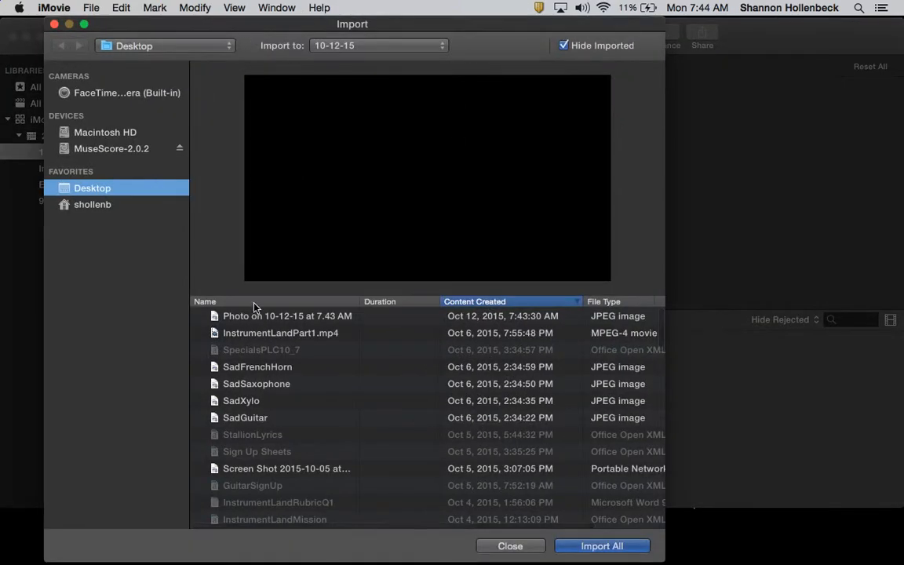
pyautogui.click(112, 93)
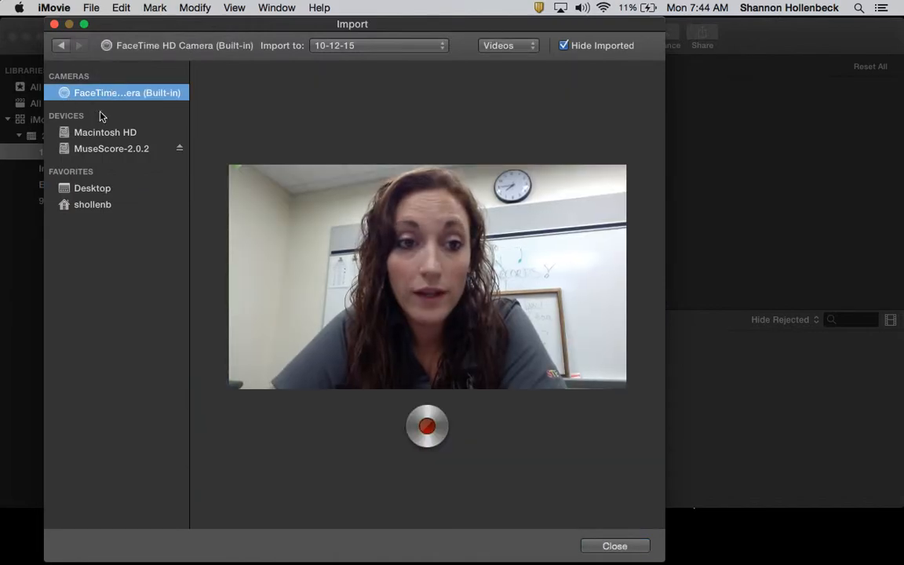
pyautogui.click(430, 430)
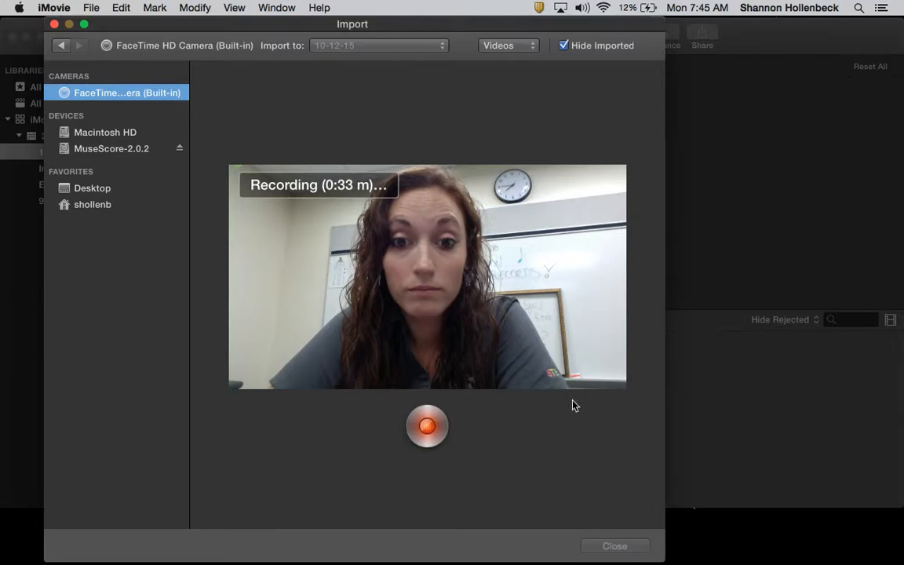
pyautogui.click(424, 427)
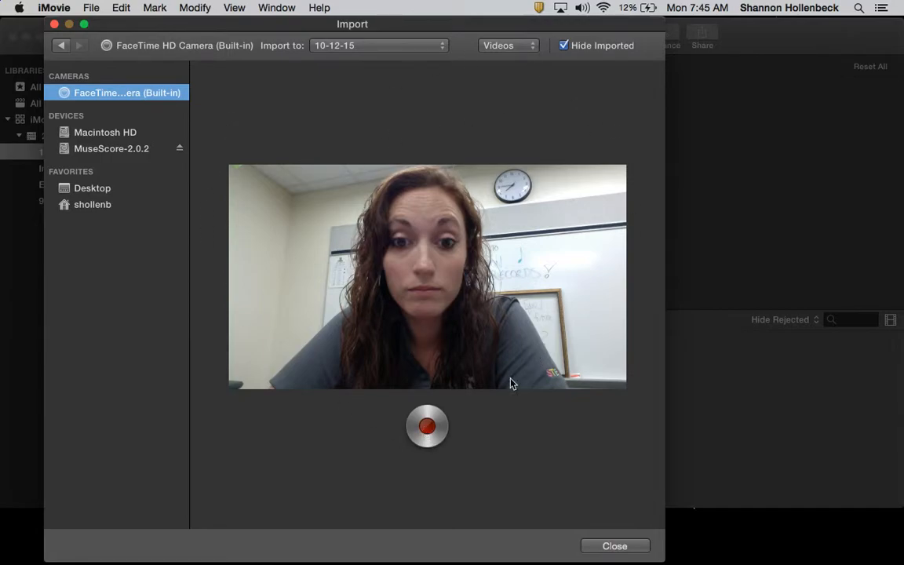
pyautogui.click(615, 546)
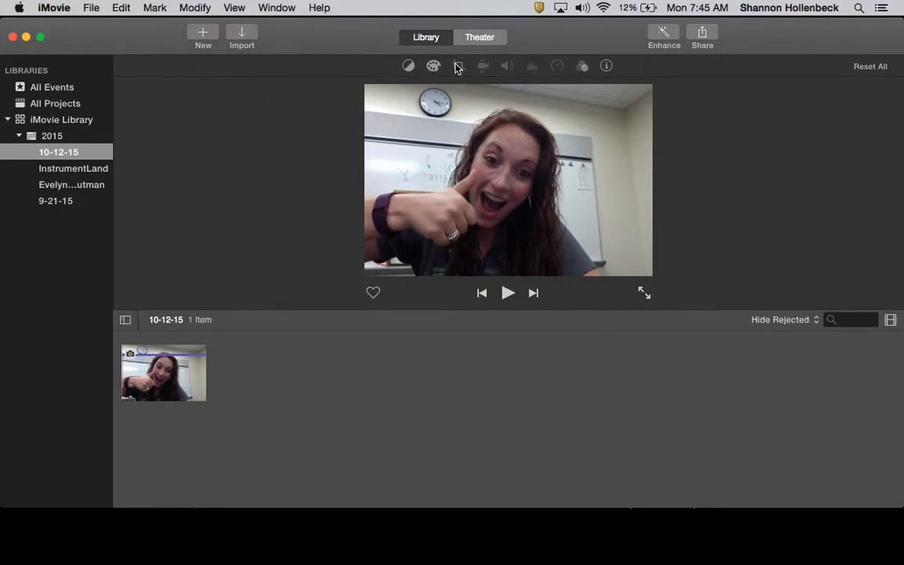
pyautogui.moveTo(347, 24)
pyautogui.mouseDown()
pyautogui.moveTo(325, 279)
pyautogui.moveTo(325, 54)
pyautogui.moveTo(358, 23)
pyautogui.mouseUp()
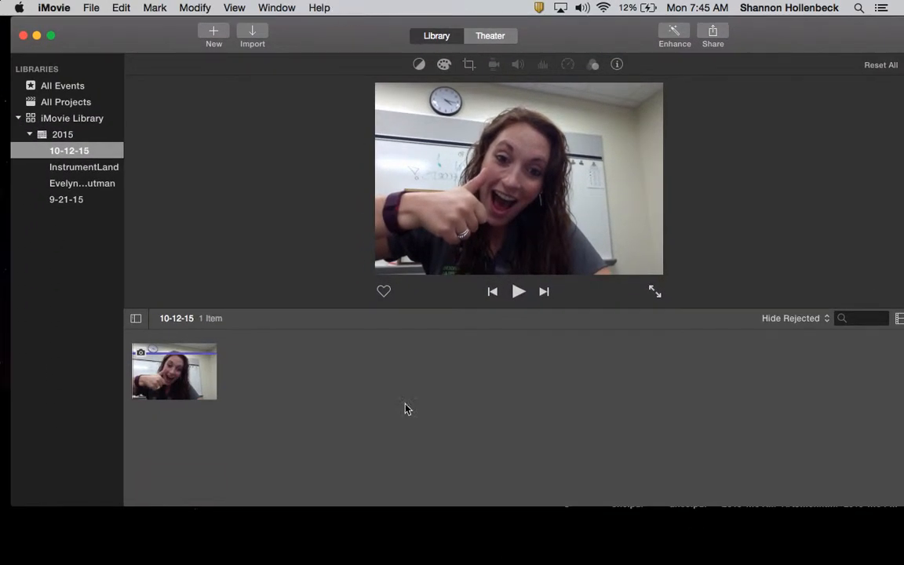
pyautogui.click(550, 545)
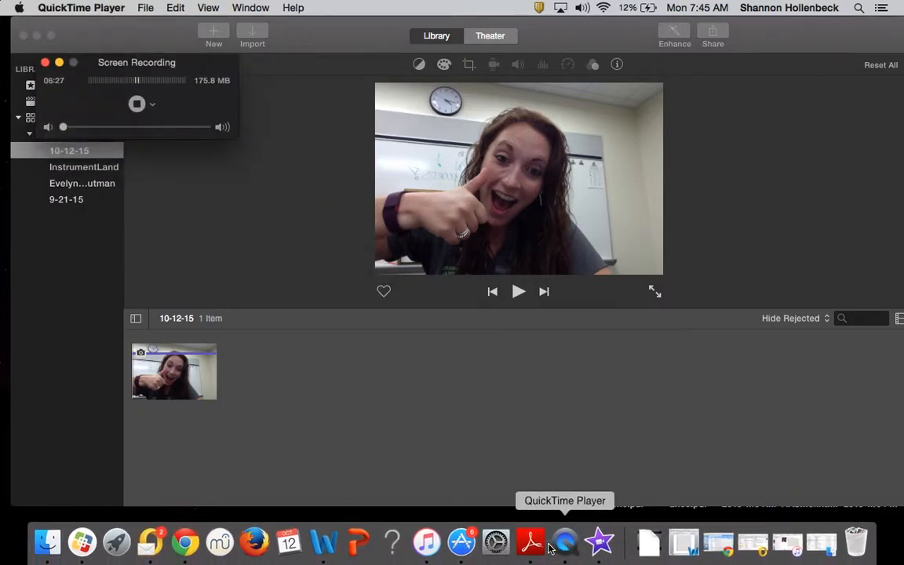
pyautogui.click(60, 62)
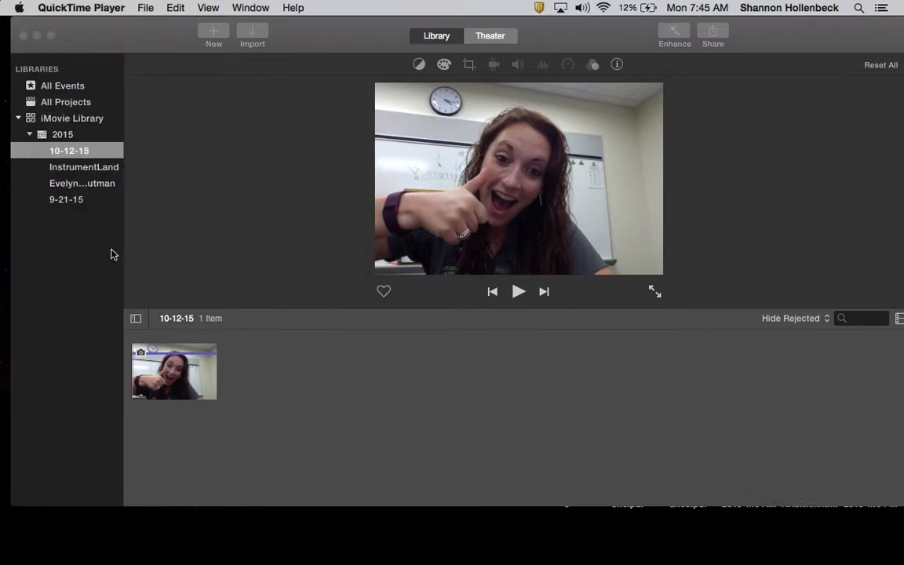
# Look through the clips of all events in the iMovie Library, and select the photo in the 10-12-15 event.
pyautogui.click(95, 174)
pyautogui.click(63, 128)
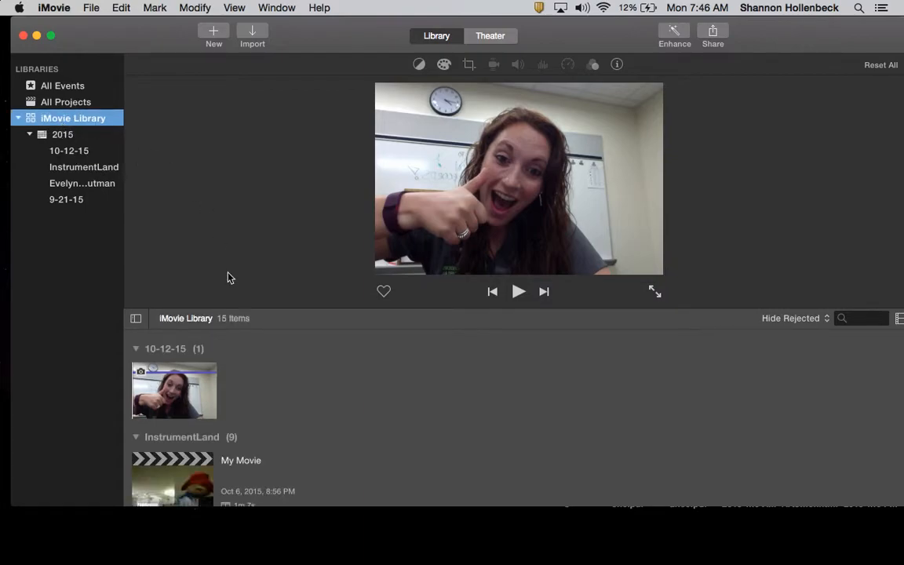
pyautogui.scroll(-5, 351, 408)
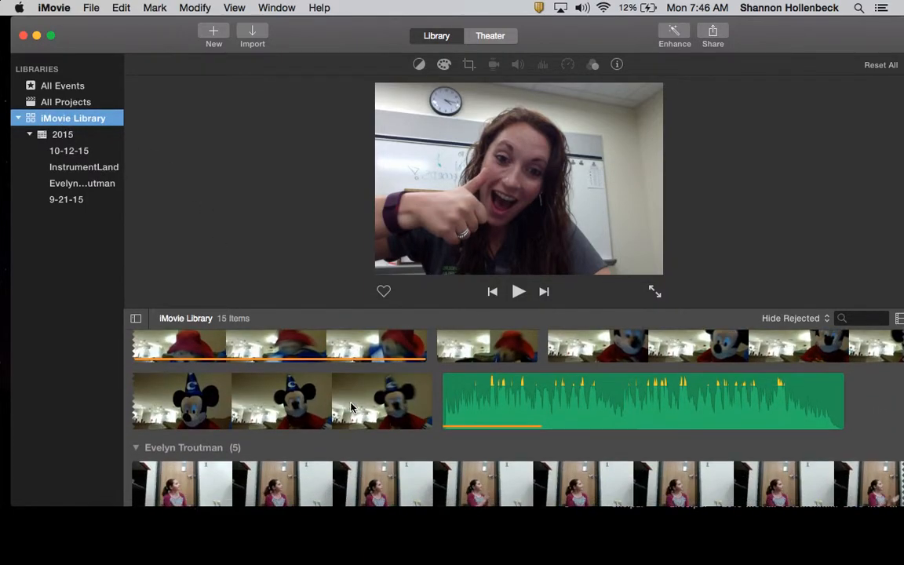
pyautogui.scroll(-3, 351, 407)
pyautogui.scroll(5, 351, 407)
pyautogui.scroll(5, 351, 407)
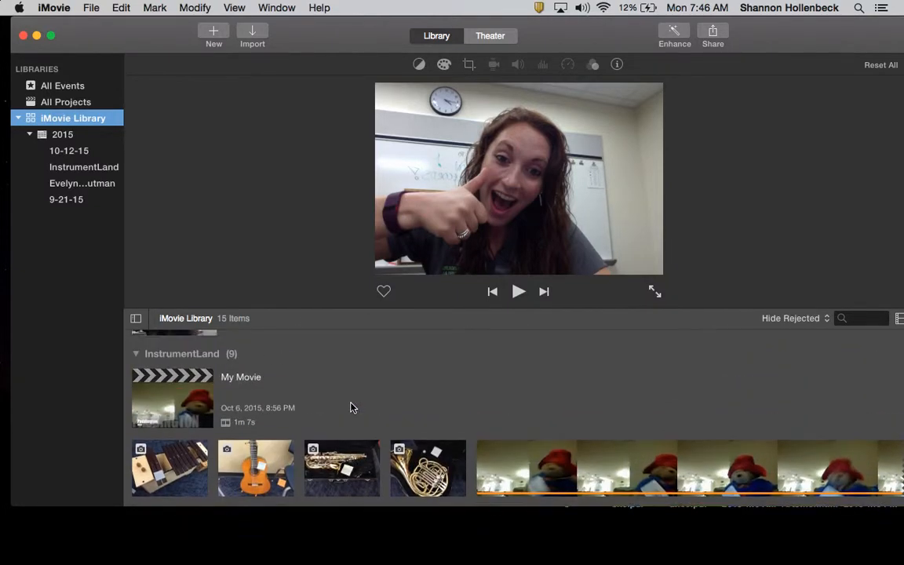
pyautogui.scroll(-2, 350, 407)
pyautogui.scroll(-3, 351, 407)
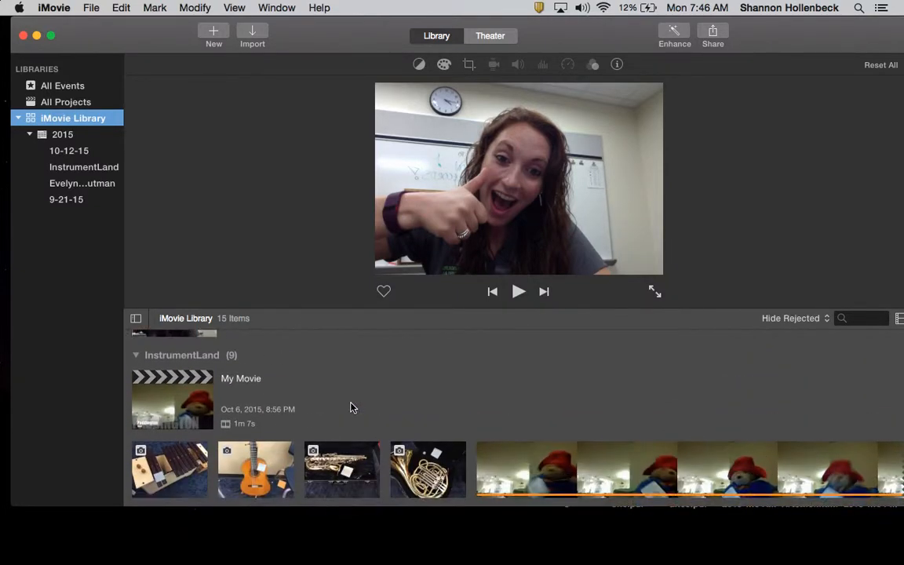
pyautogui.scroll(2, 350, 407)
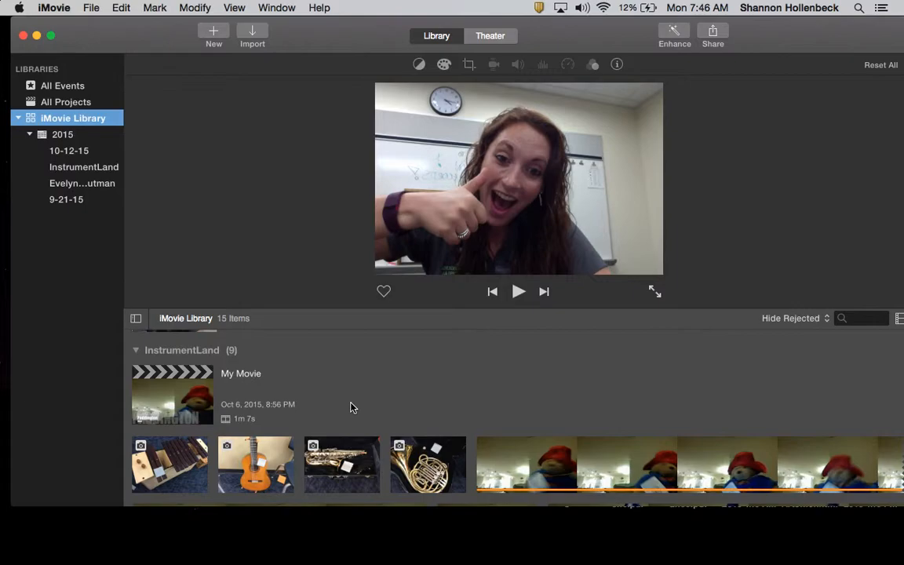
pyautogui.scroll(4, 351, 407)
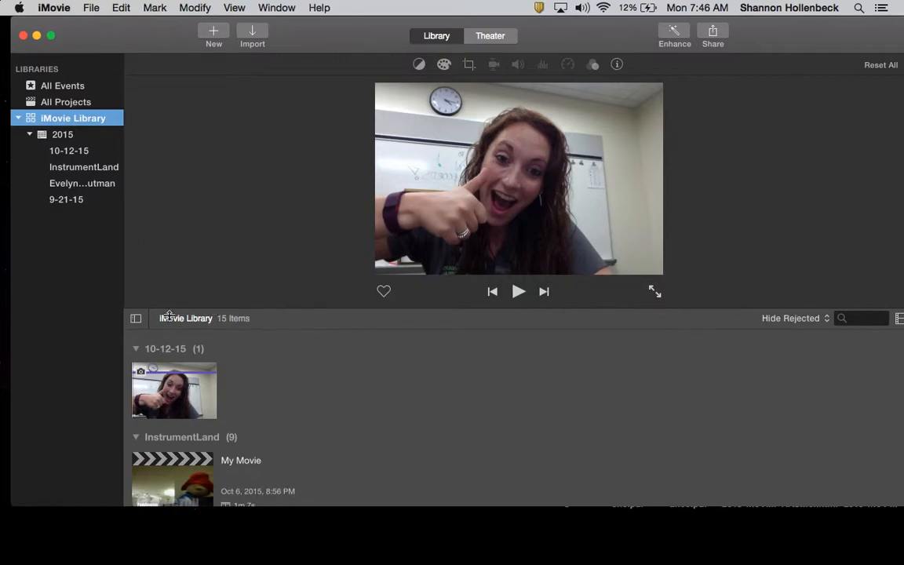
pyautogui.click(70, 150)
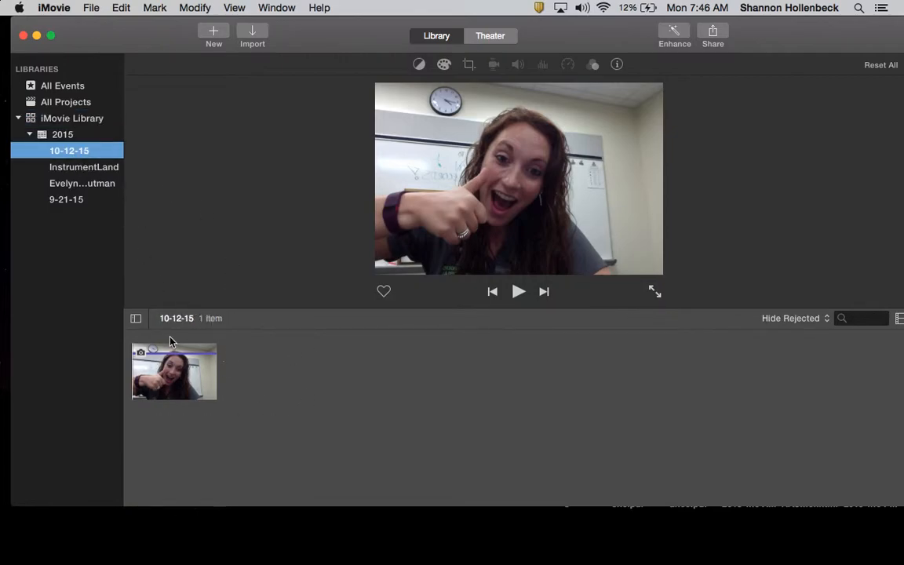
pyautogui.click(166, 370)
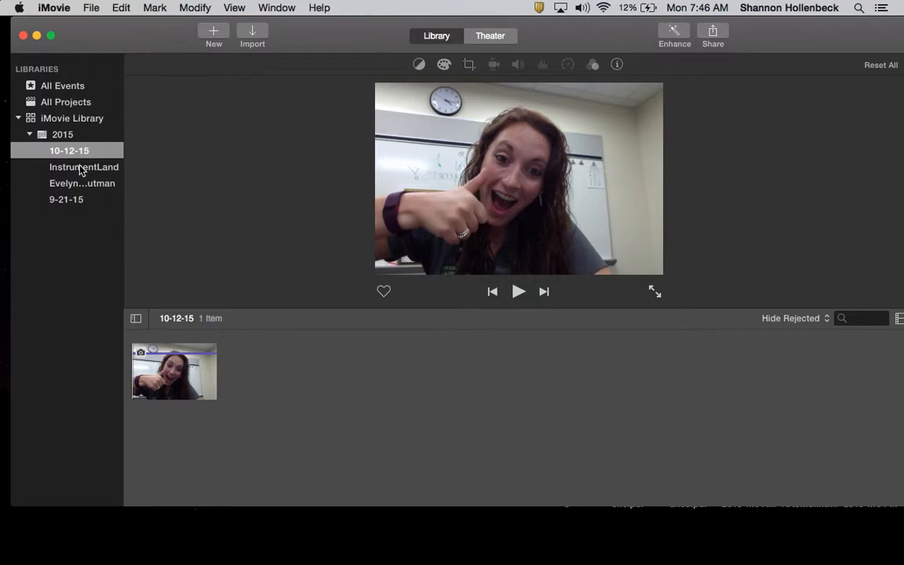
# Move the Mickey Mouse video clip from the InstrumentLand event into the 10-12-15 event, and show that event.
pyautogui.click(74, 134)
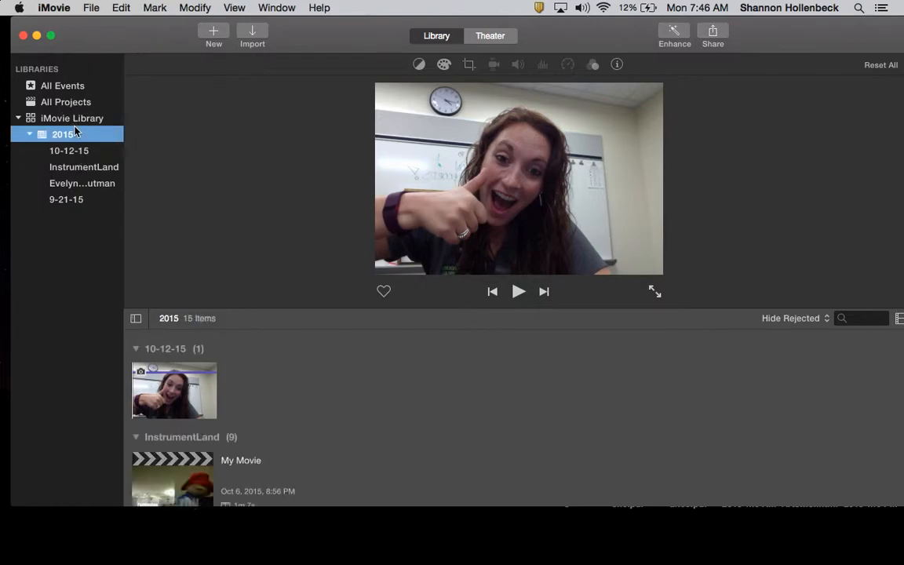
pyautogui.click(88, 119)
pyautogui.scroll(-4, 172, 416)
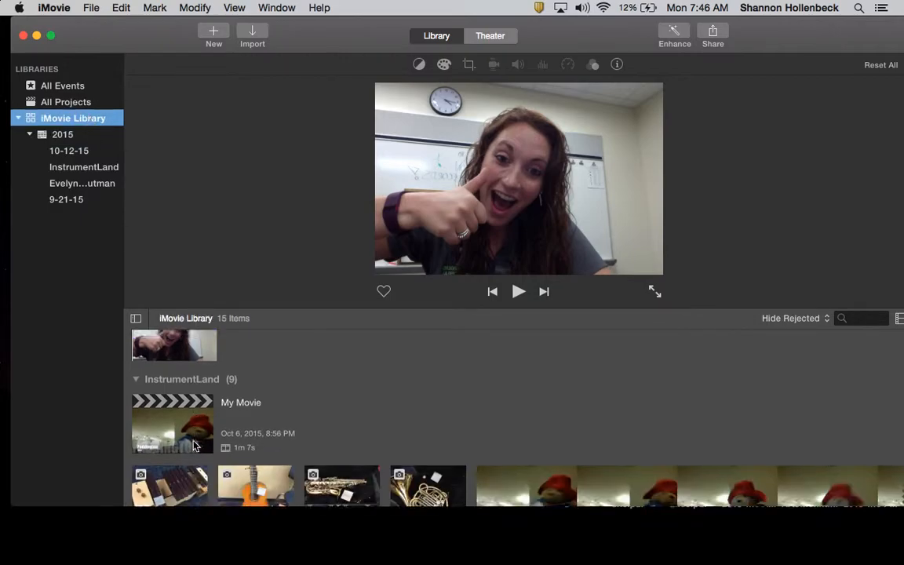
pyautogui.scroll(-5, 195, 446)
pyautogui.scroll(2, 177, 401)
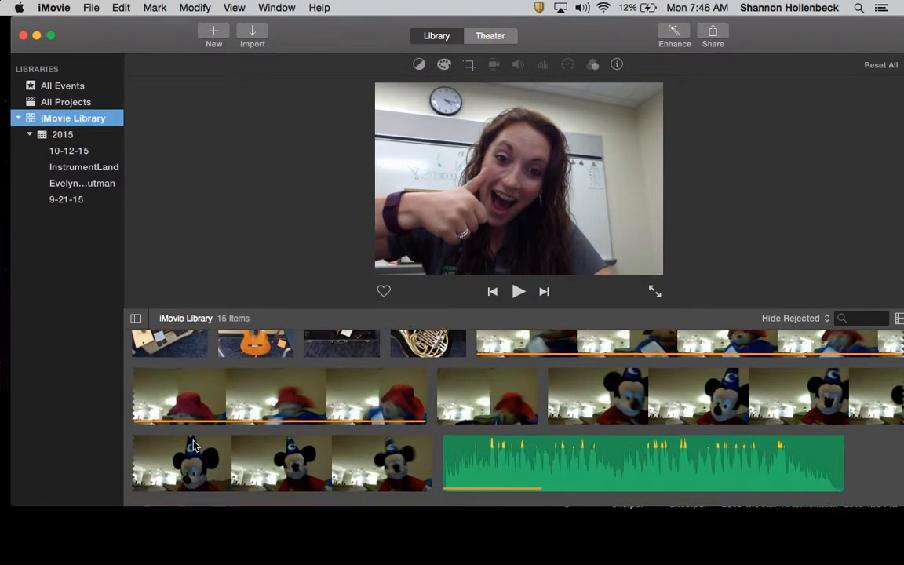
pyautogui.click(590, 400)
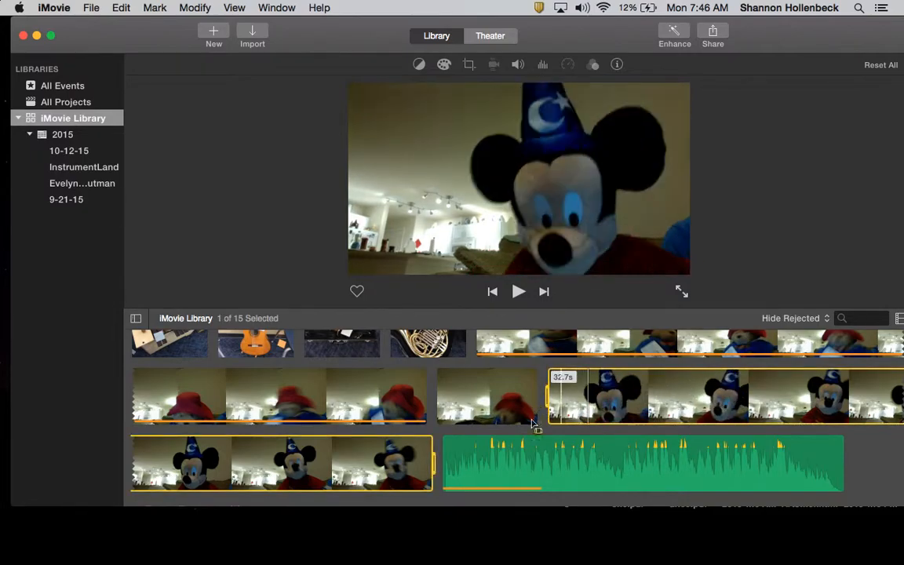
pyautogui.moveTo(612, 393); pyautogui.dragTo(77, 152)
pyautogui.click(82, 151)
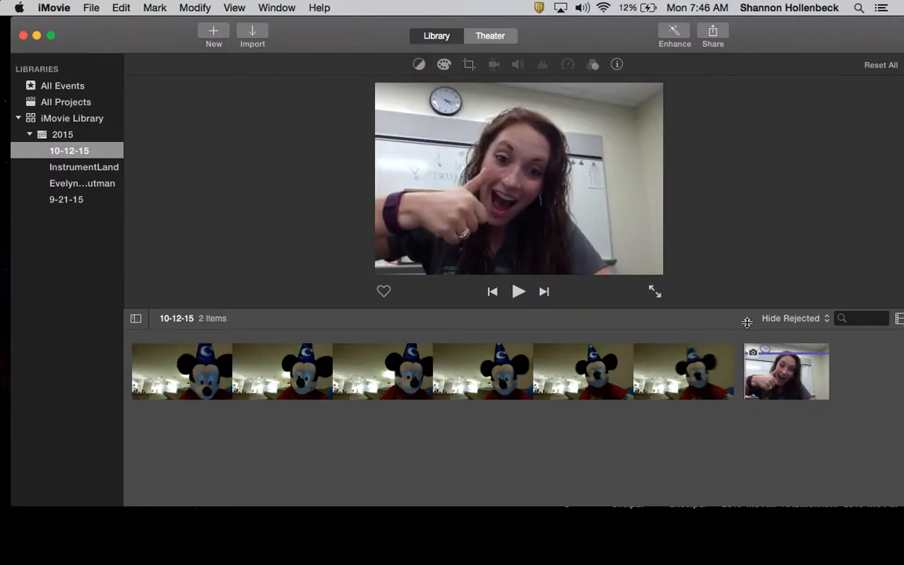
# Start a new movie with the Playful theme.
pyautogui.click(147, 7)
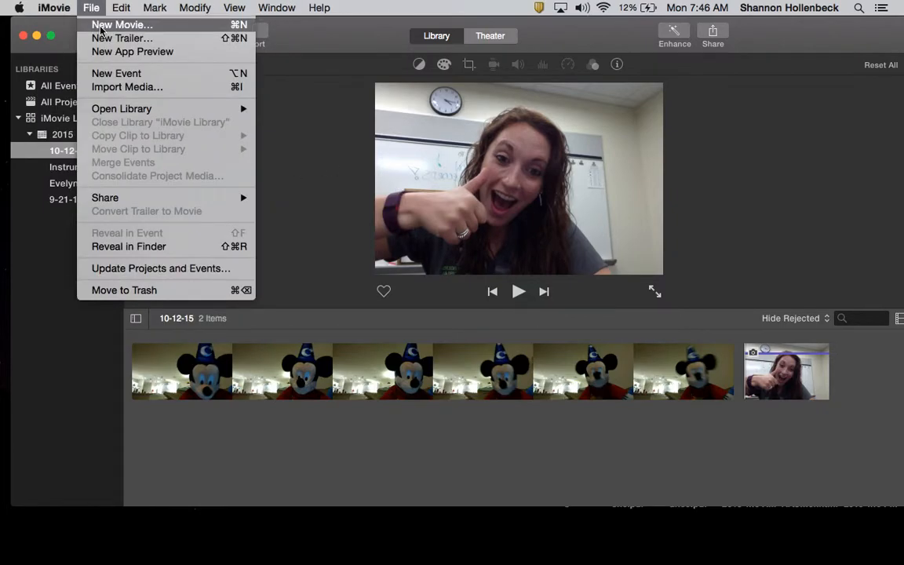
pyautogui.click(100, 26)
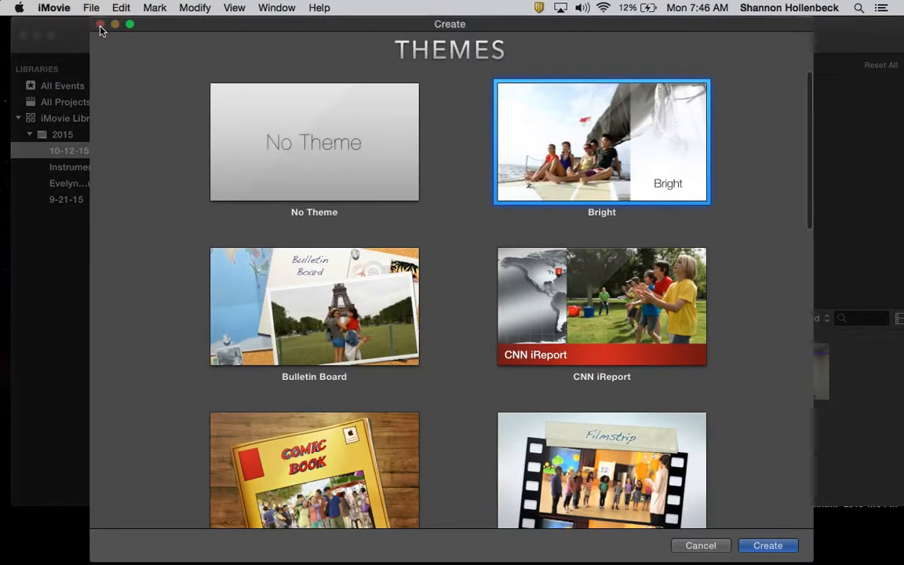
pyautogui.scroll(-10, 657, 326)
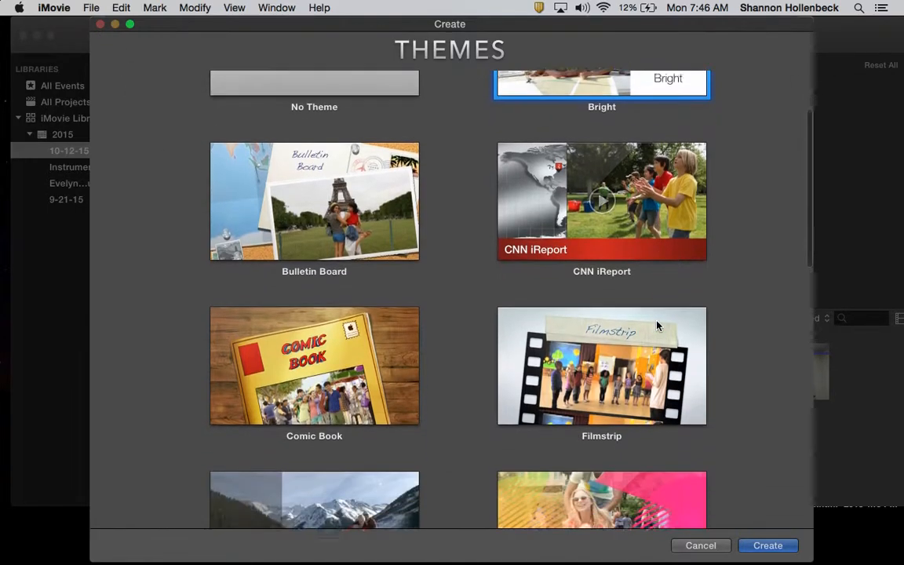
pyautogui.scroll(-5, 658, 325)
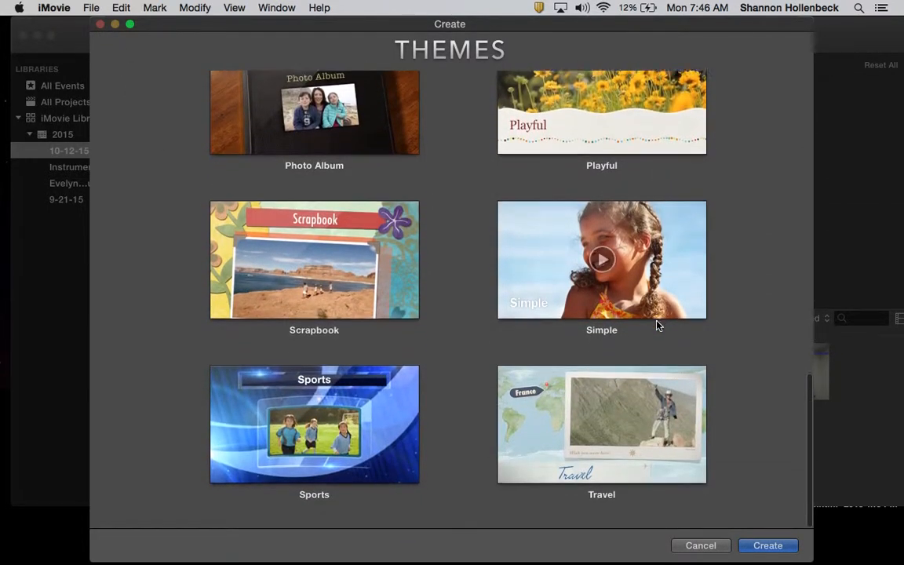
pyautogui.scroll(4, 658, 325)
pyautogui.scroll(3, 657, 326)
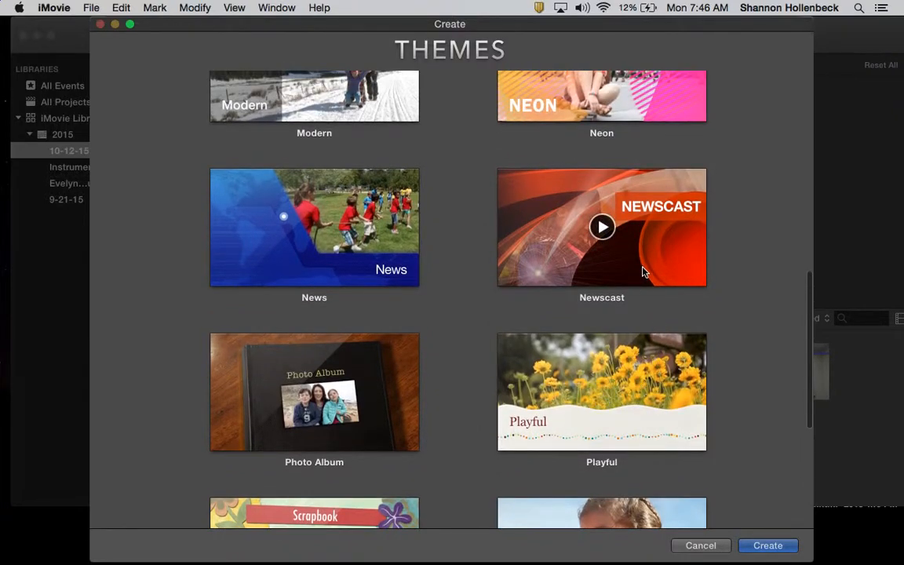
pyautogui.click(558, 399)
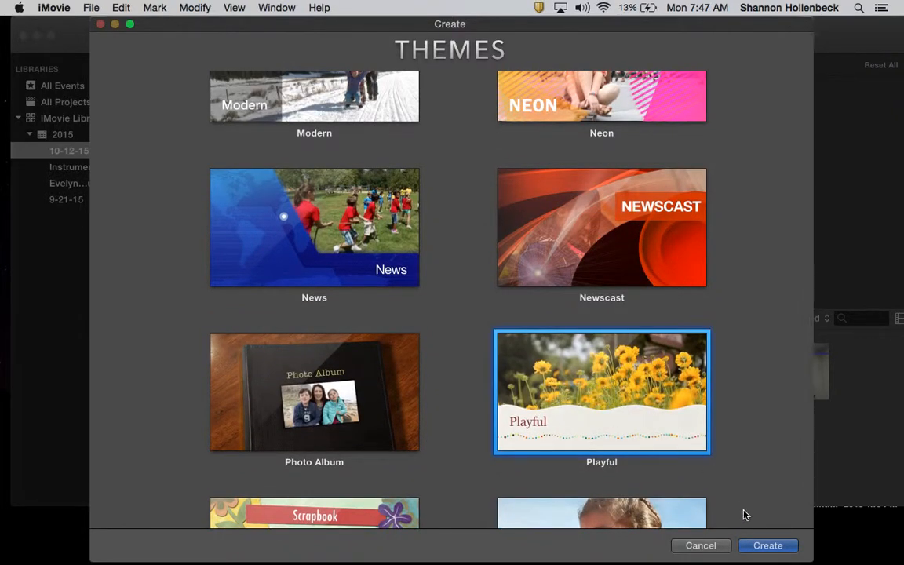
pyautogui.click(767, 544)
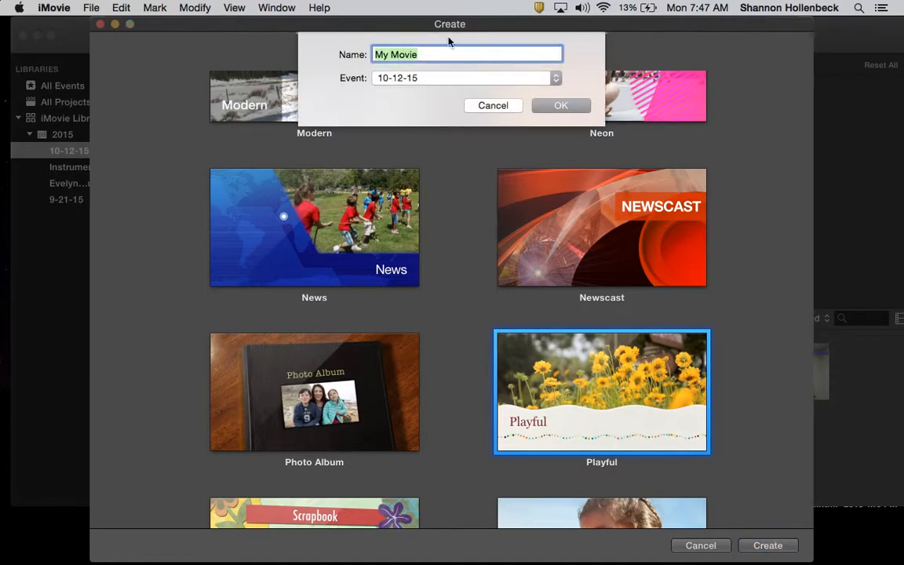
# Name the movie iMovieExample and create it in the 10-12-15 event.
pyautogui.press('BackSpace')
pyautogui.write('iMovie')
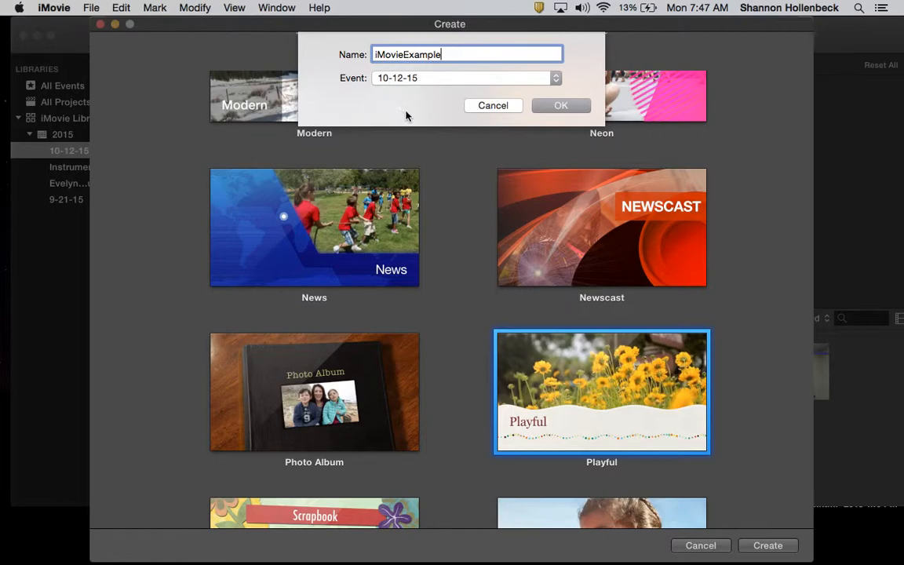
pyautogui.click(508, 79)
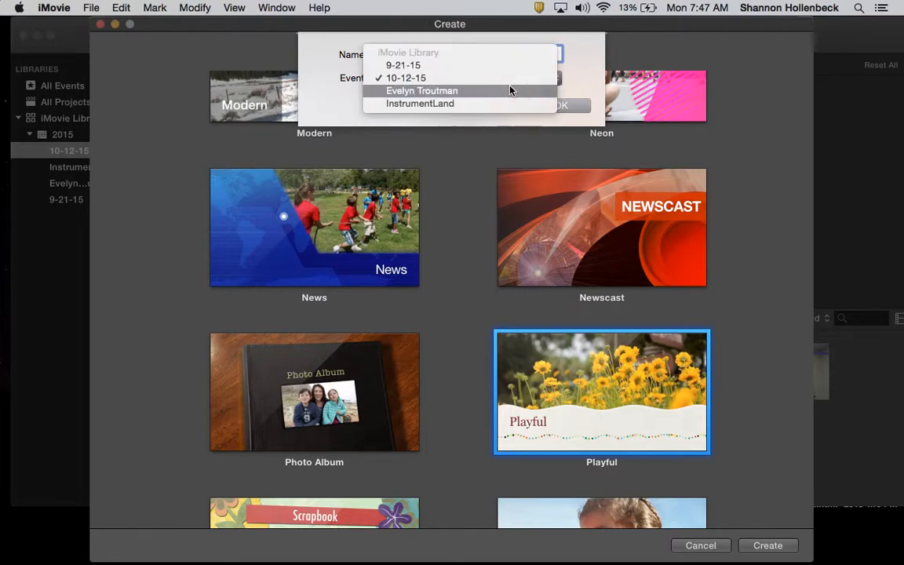
pyautogui.click(506, 85)
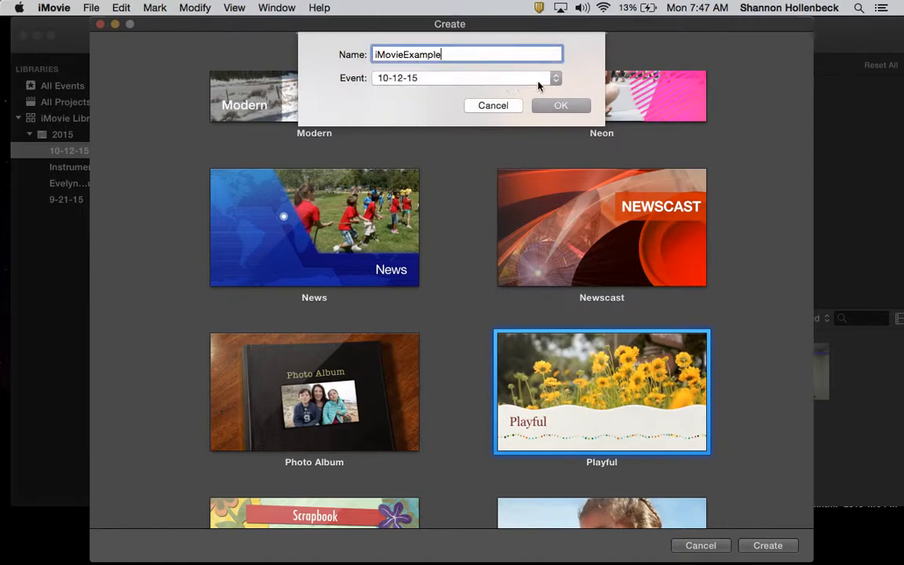
pyautogui.click(571, 105)
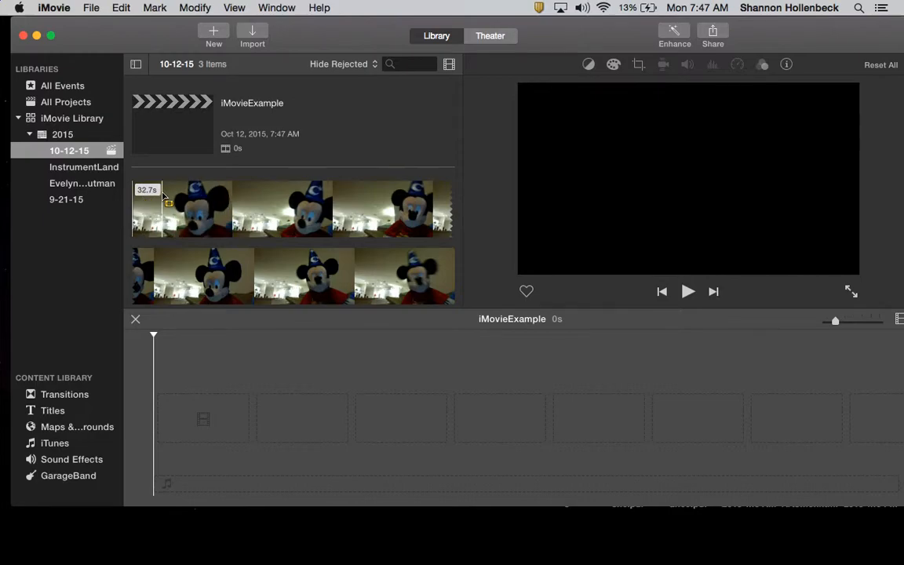
# Look through the media in the 10-12-15 event, select its photo, and browse the available transitions.
pyautogui.scroll(-3, 349, 197)
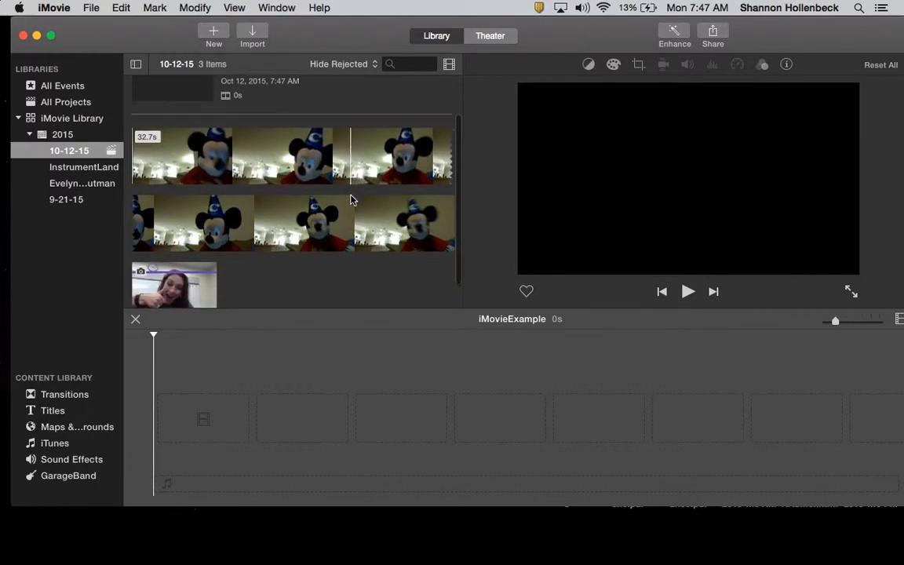
pyautogui.click(180, 258)
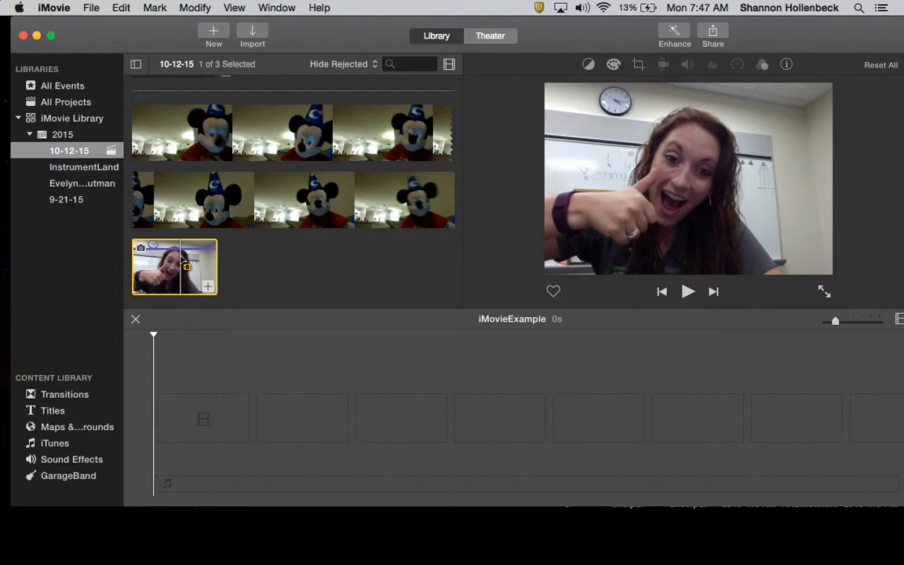
pyautogui.moveTo(175, 259)
pyautogui.mouseDown()
pyautogui.moveTo(196, 496)
pyautogui.moveTo(201, 413)
pyautogui.moveTo(186, 417)
pyautogui.moveTo(348, 426)
pyautogui.moveTo(468, 395)
pyautogui.moveTo(402, 417)
pyautogui.moveTo(246, 430)
pyautogui.moveTo(226, 258)
pyautogui.moveTo(180, 251)
pyautogui.mouseUp()
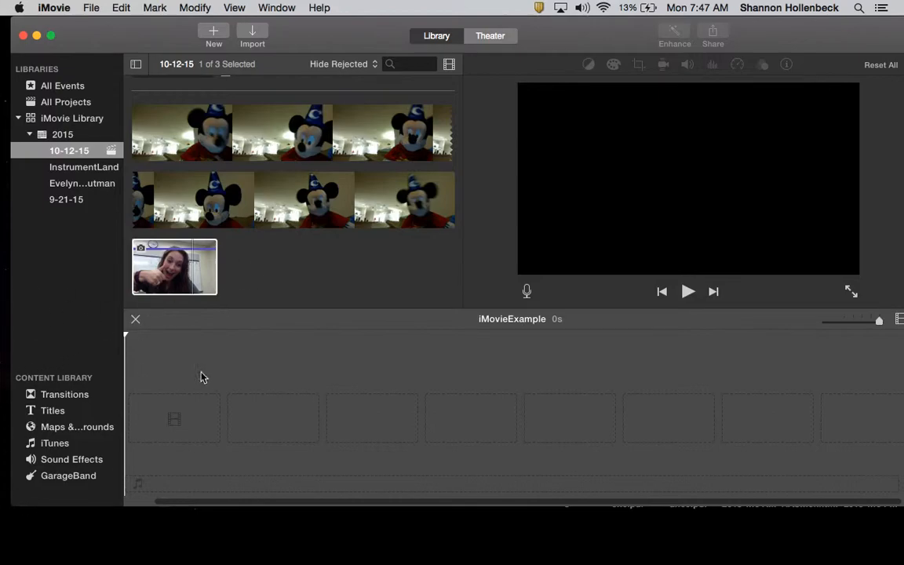
pyautogui.click(65, 396)
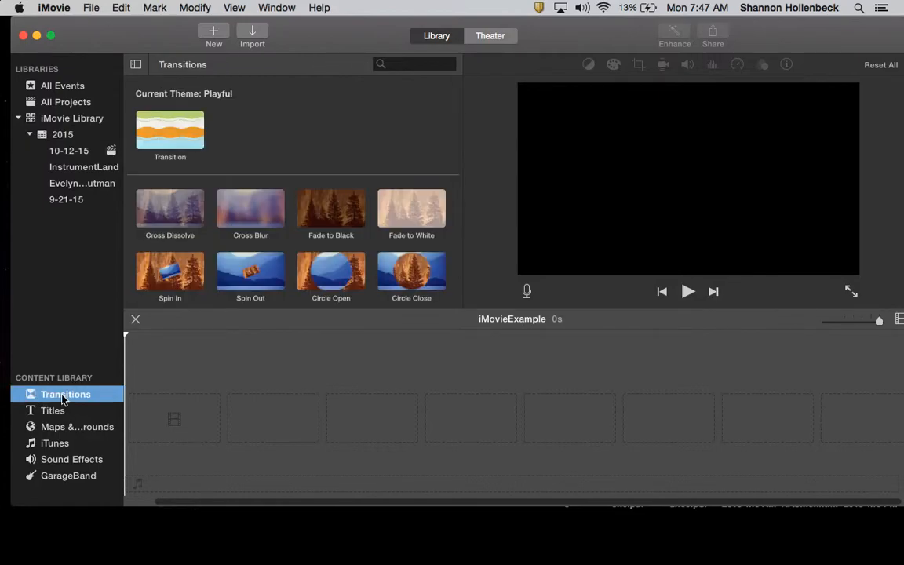
pyautogui.scroll(-10, 253, 289)
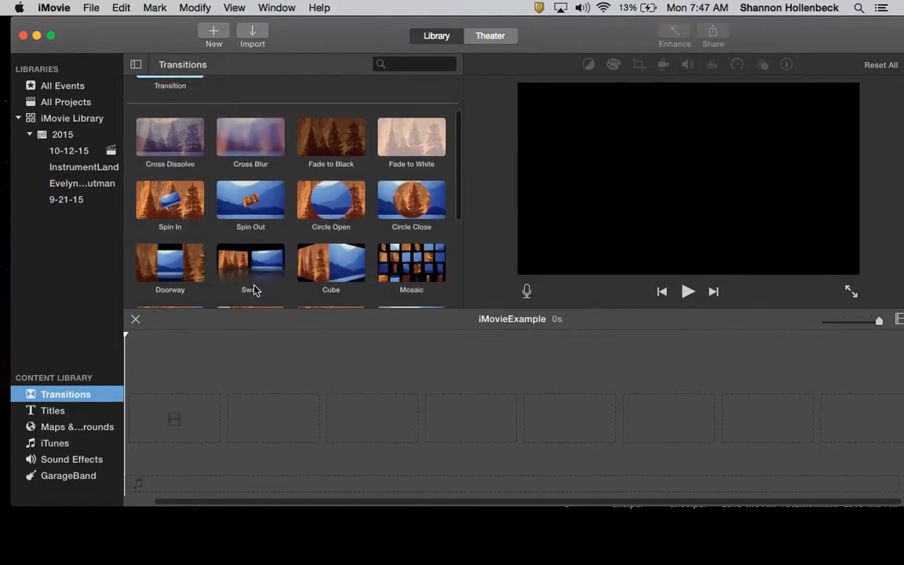
# Add the Playful theme's Opening title to the empty timeline and set its text to "WAZZZZZAAAAA!!!!!!!! Music is cool.".
pyautogui.click(60, 409)
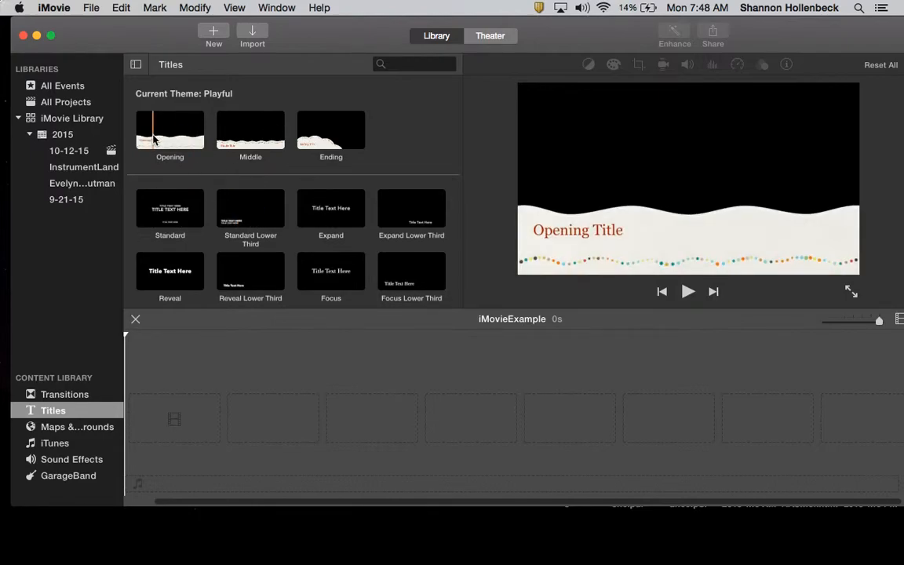
pyautogui.click(190, 135)
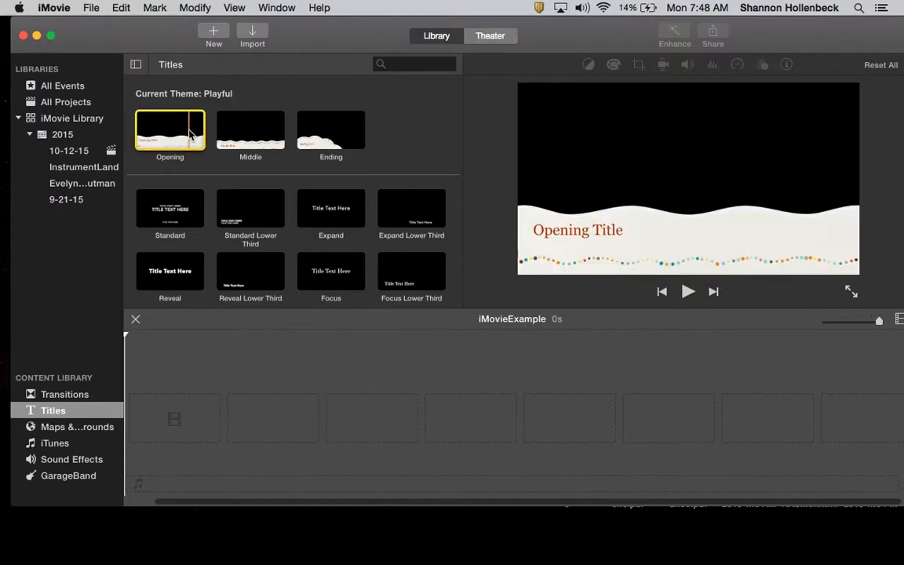
pyautogui.moveTo(190, 135); pyautogui.dragTo(170, 417)
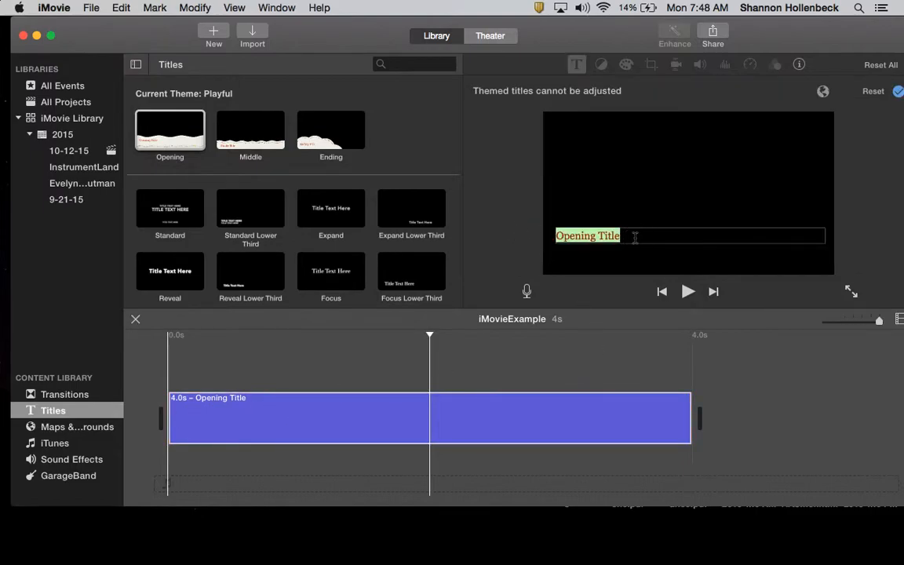
pyautogui.press('BackSpace')
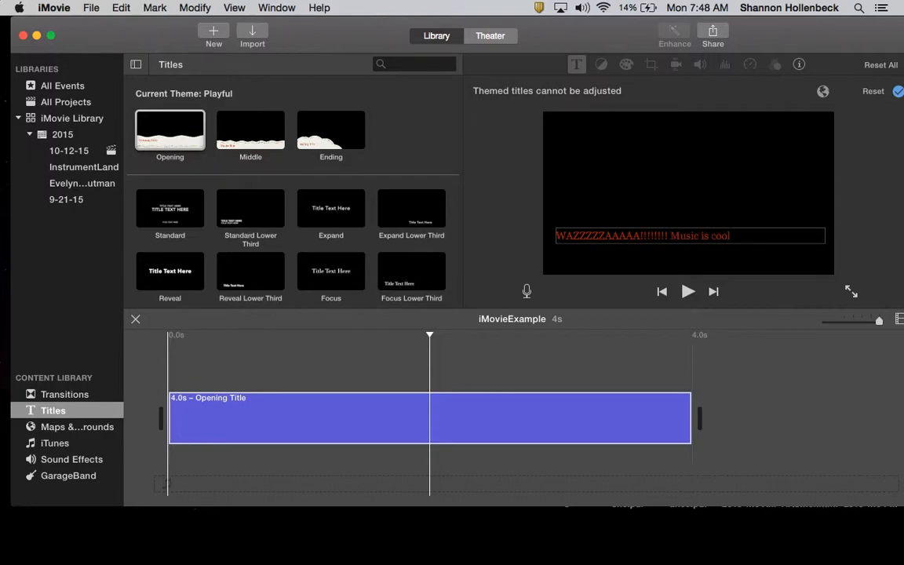
pyautogui.click(734, 357)
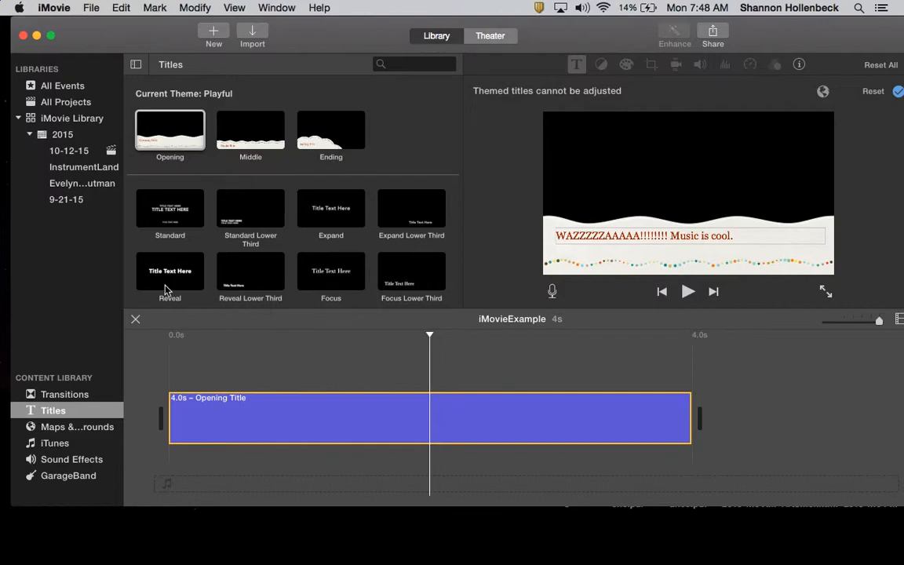
pyautogui.click(66, 384)
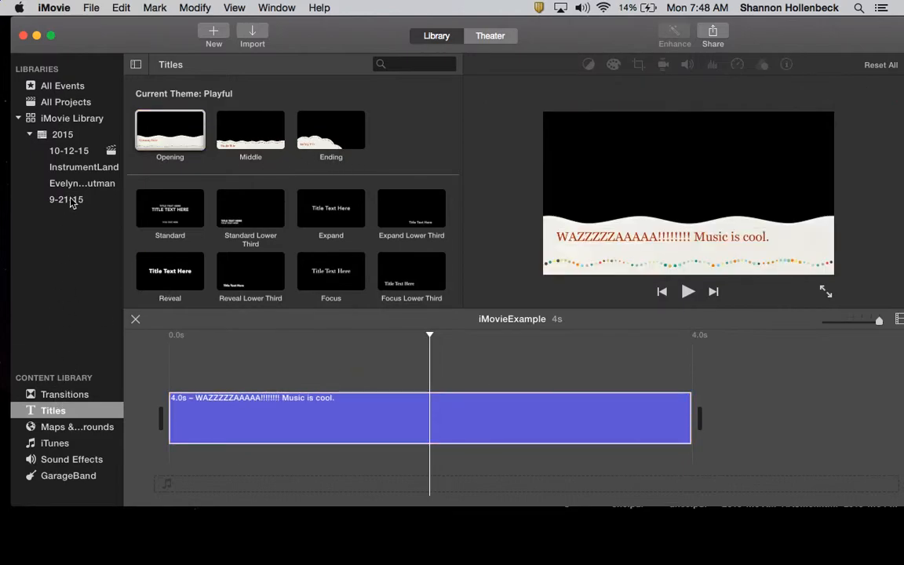
# Add the photo from the 10-12-15 event after the opening title, followed by the entire Mickey Mouse video clip.
pyautogui.click(92, 151)
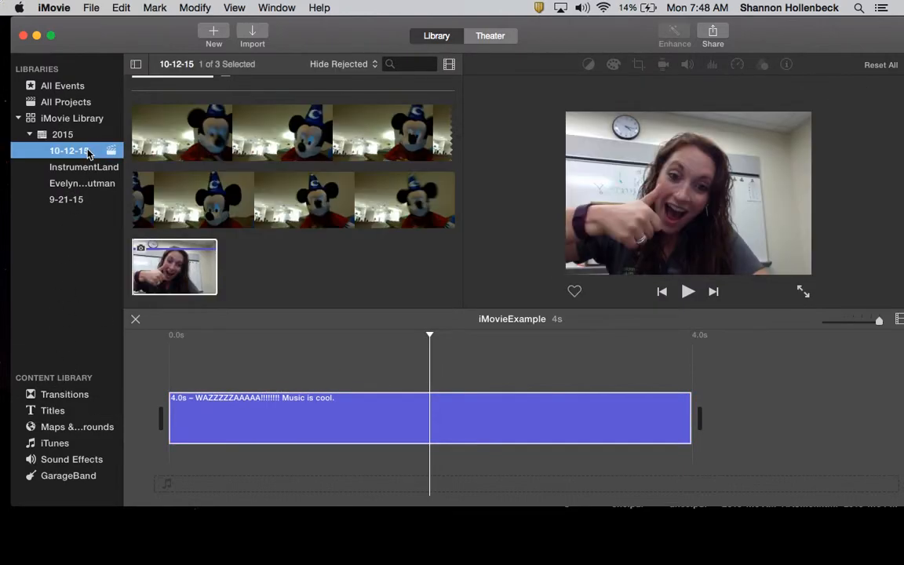
pyautogui.click(167, 261)
pyautogui.moveTo(168, 261); pyautogui.dragTo(505, 416)
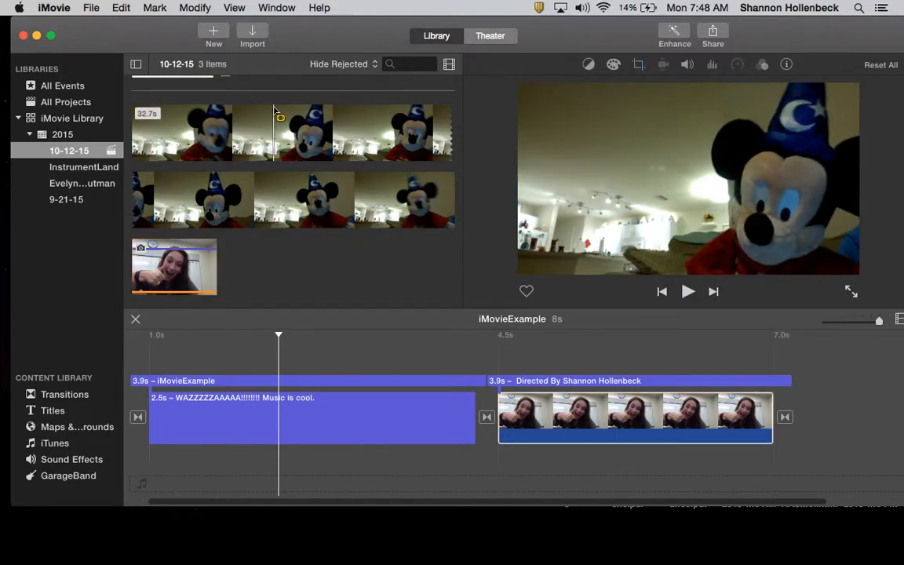
pyautogui.click(153, 128)
pyautogui.moveTo(153, 127); pyautogui.dragTo(796, 424)
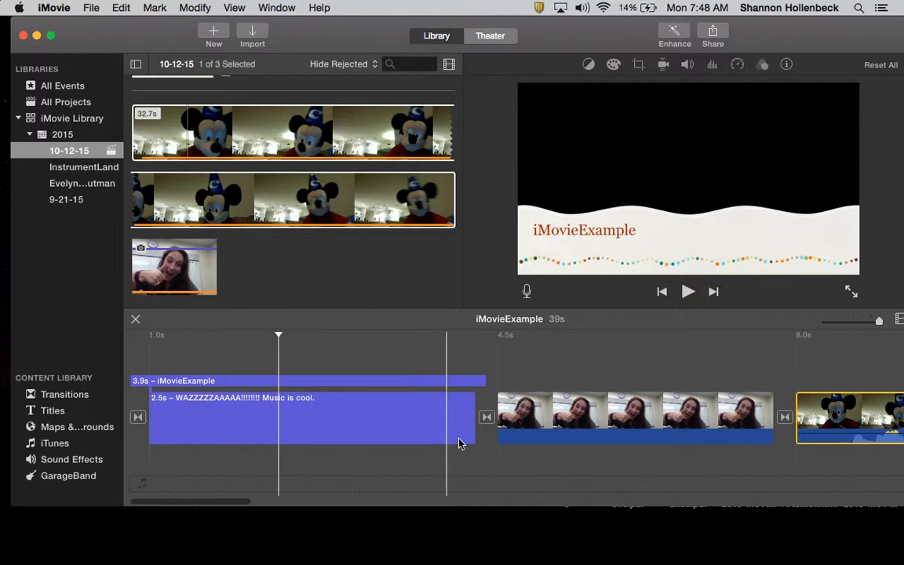
# Review the assembled timeline, and play the movie from its beginning into the Mickey Mouse clip.
pyautogui.hscroll(15, 658, 431)
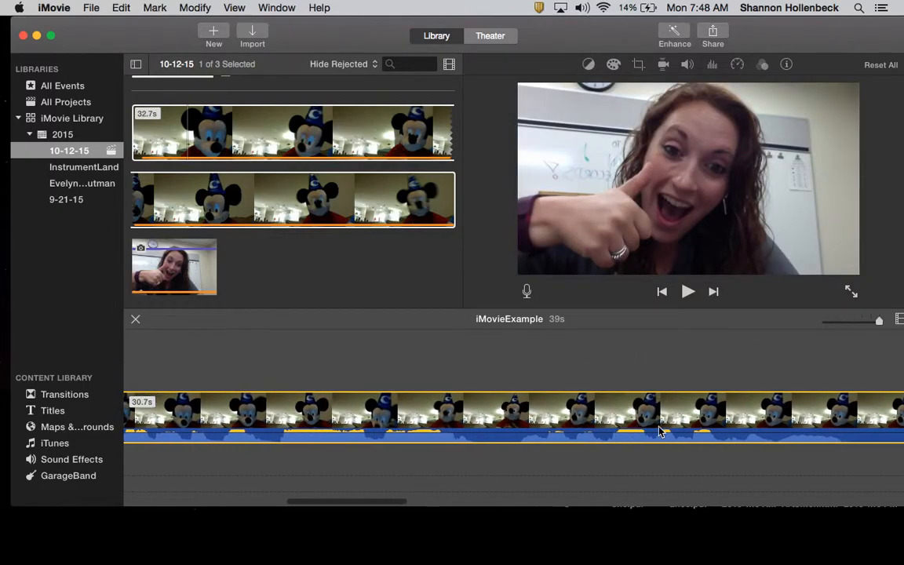
pyautogui.hscroll(15, 658, 430)
pyautogui.hscroll(3, 660, 428)
pyautogui.hscroll(-20, 661, 428)
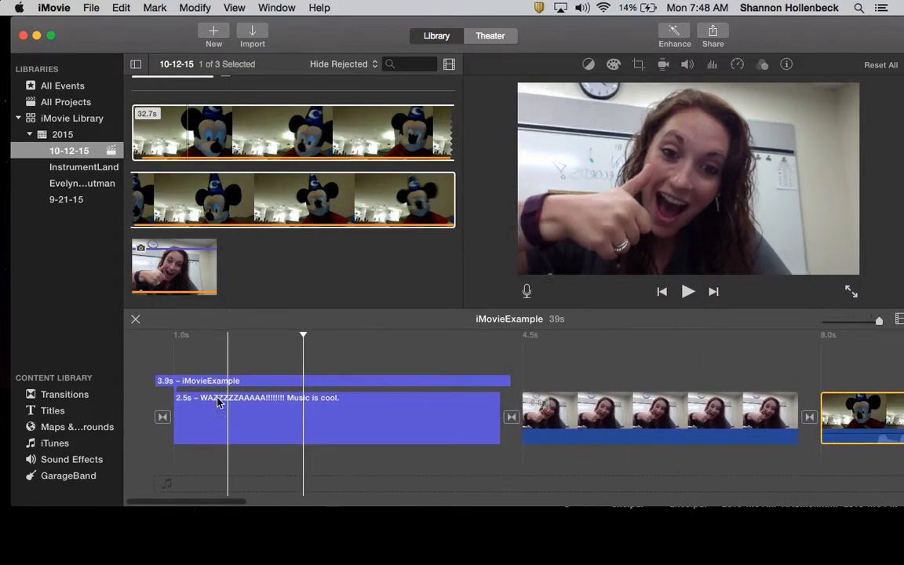
pyautogui.click(55, 398)
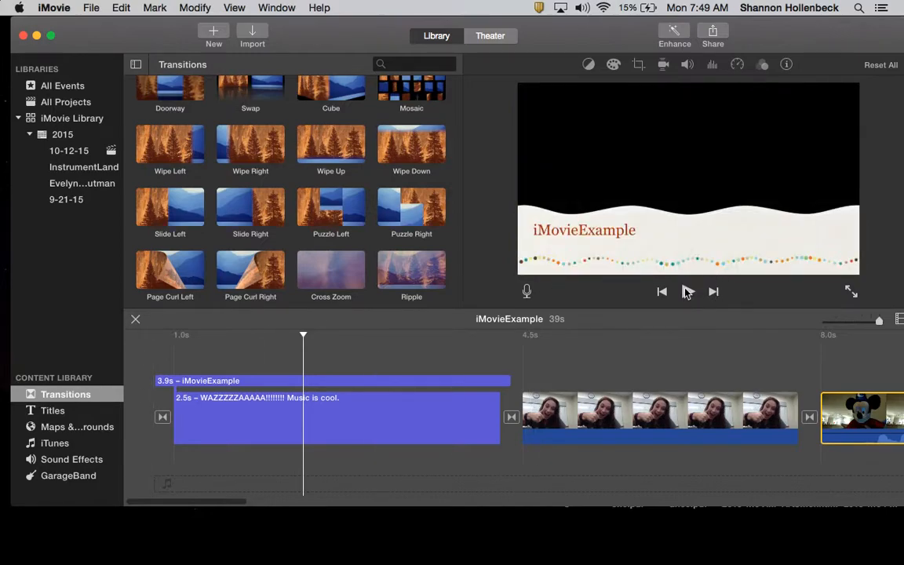
pyautogui.moveTo(303, 335); pyautogui.dragTo(157, 312)
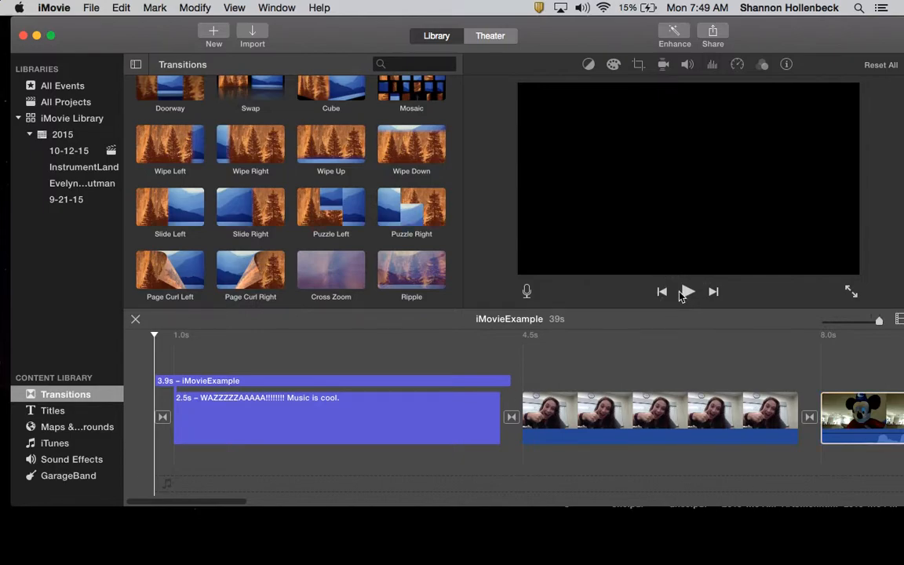
pyautogui.click(685, 291)
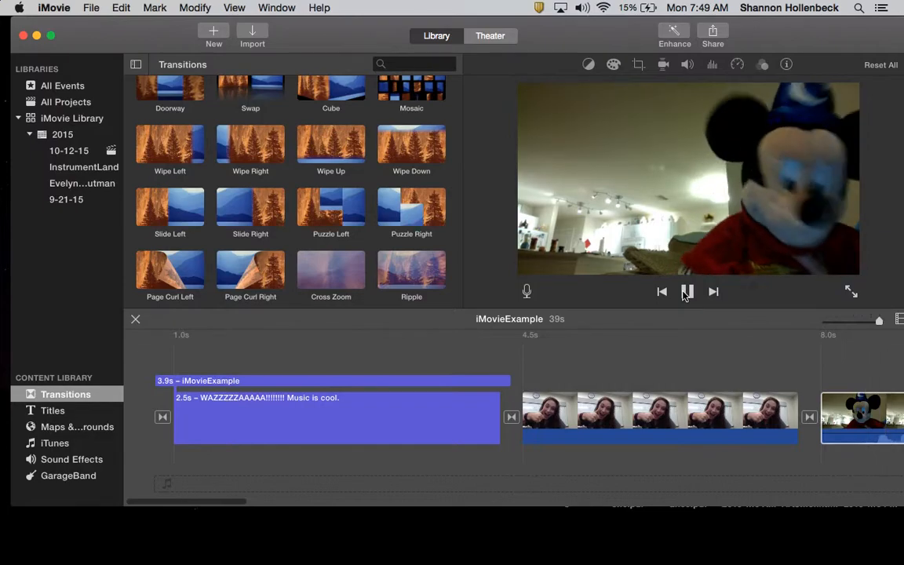
pyautogui.click(686, 292)
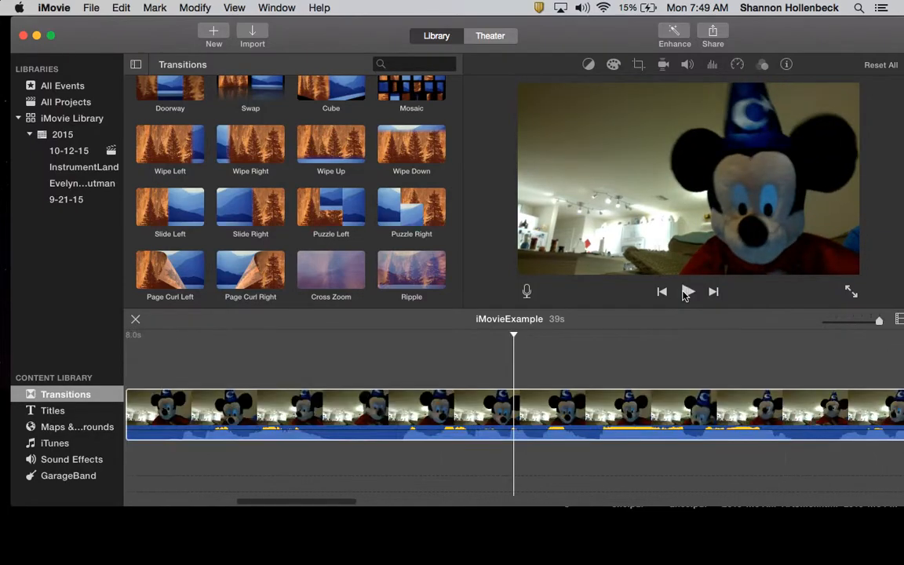
# Return the playhead to the opening title and apply the Swap transition between that title and the photo.
pyautogui.click(515, 341)
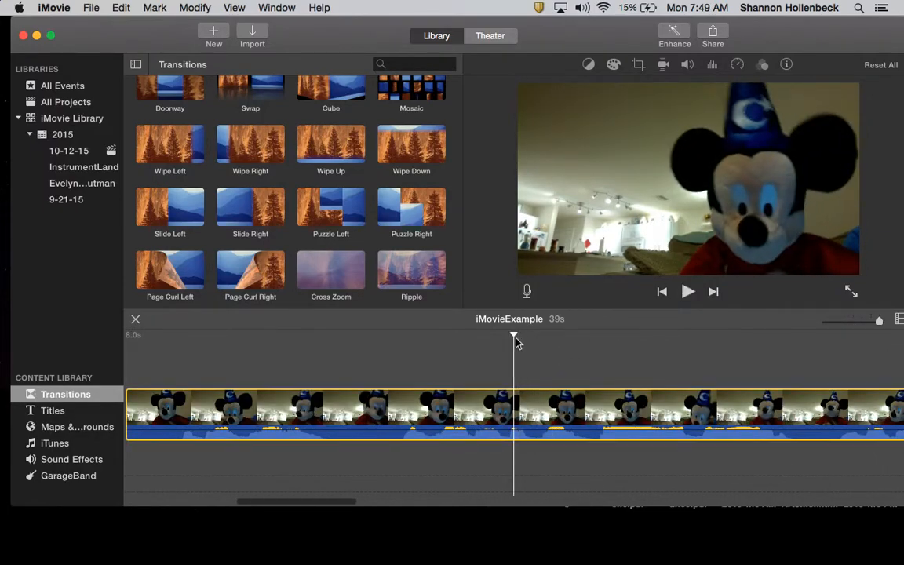
pyautogui.moveTo(514, 337); pyautogui.dragTo(172, 339)
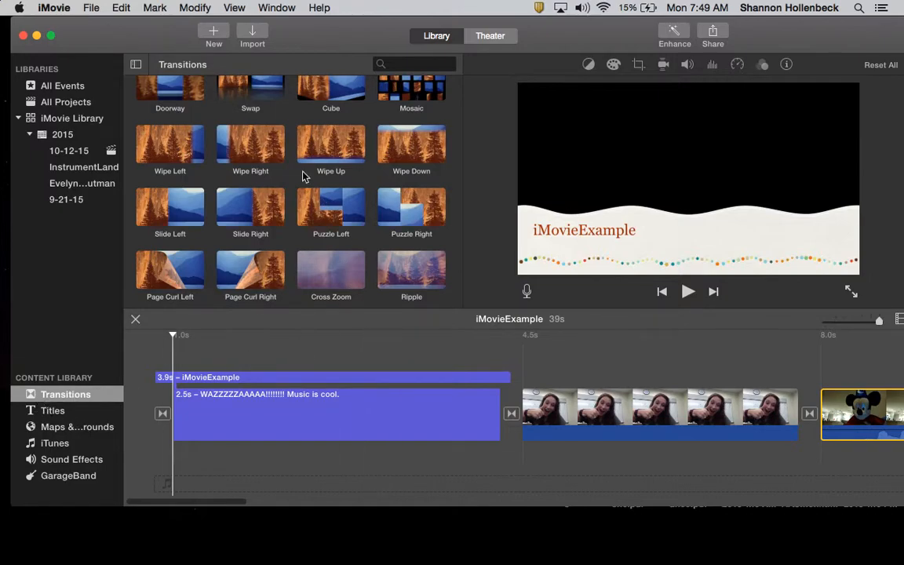
pyautogui.scroll(2, 398, 105)
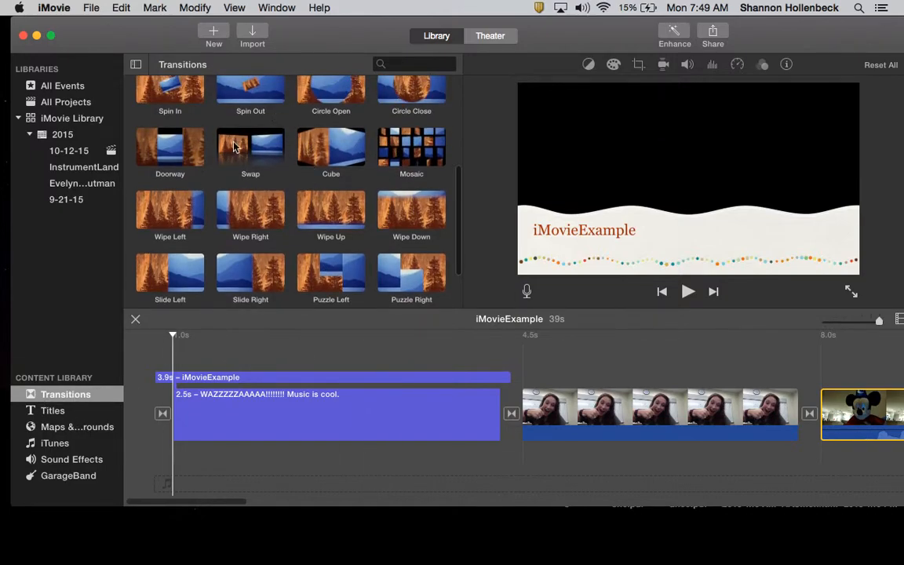
pyautogui.scroll(3, 241, 138)
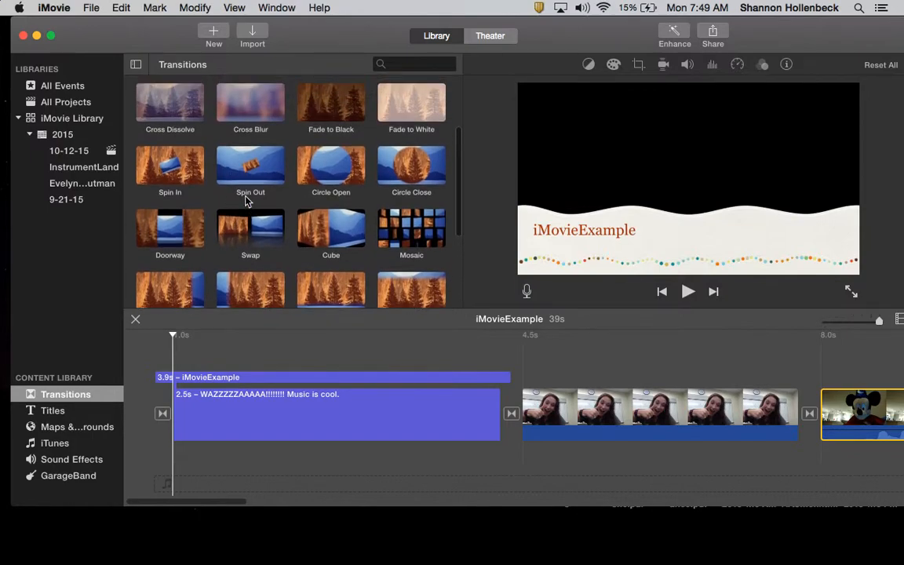
pyautogui.click(272, 239)
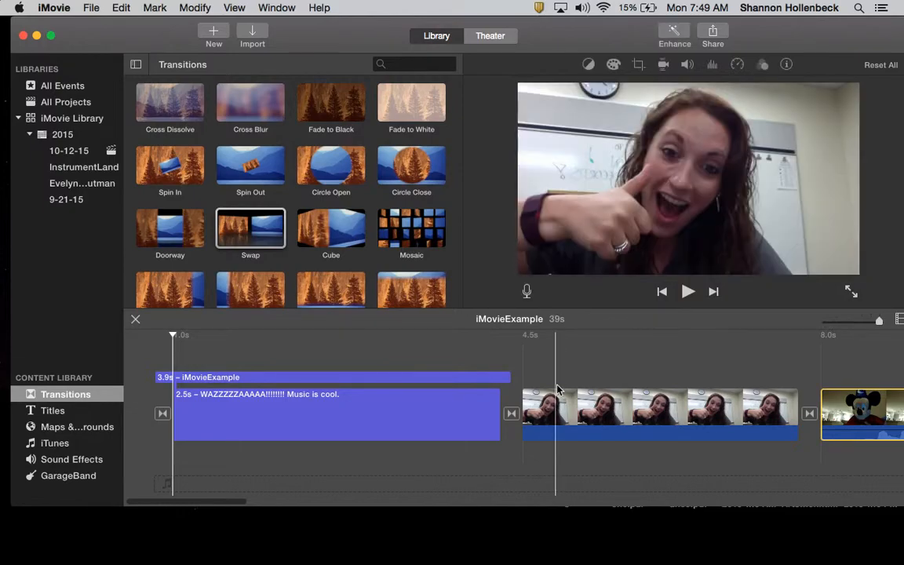
pyautogui.moveTo(271, 233); pyautogui.dragTo(512, 416)
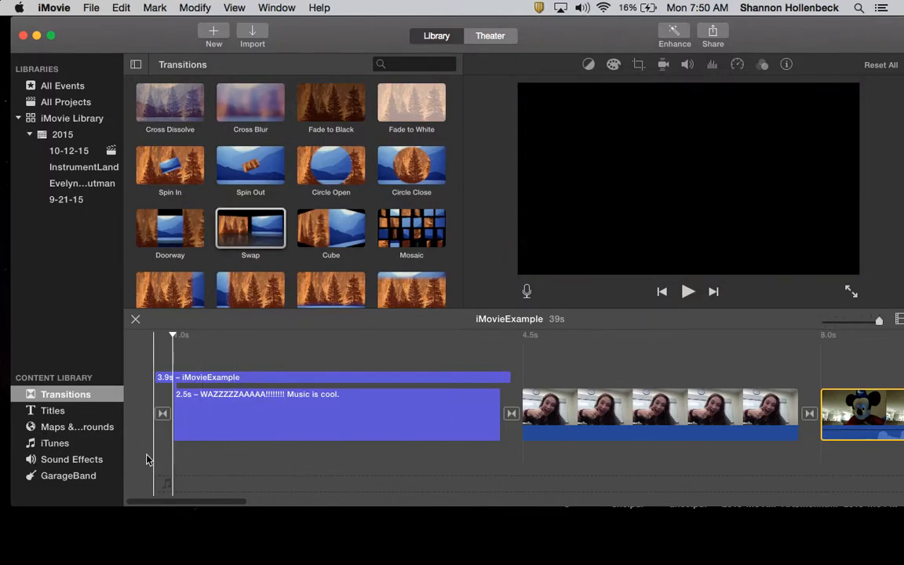
# Look through the audio available from iTunes, Sound Effects and GarageBand.
pyautogui.click(56, 447)
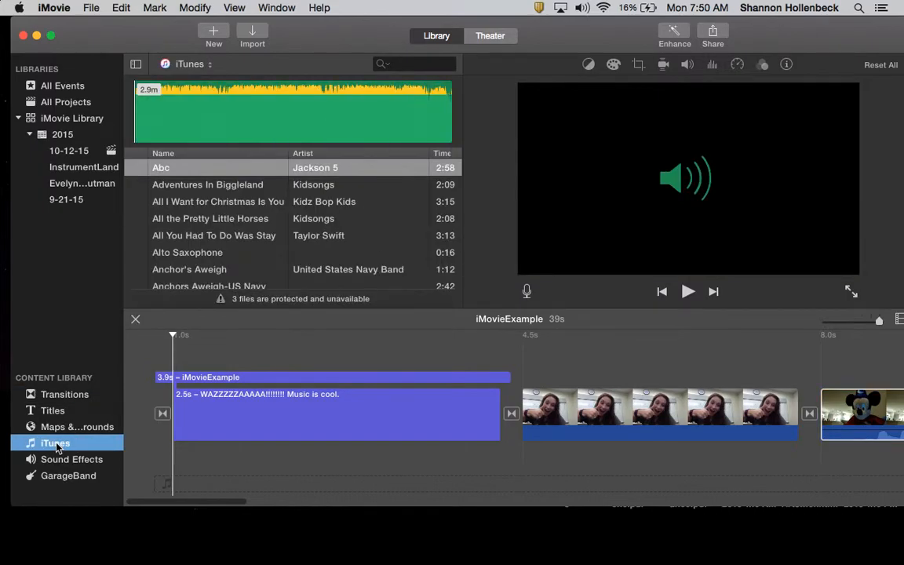
pyautogui.click(52, 458)
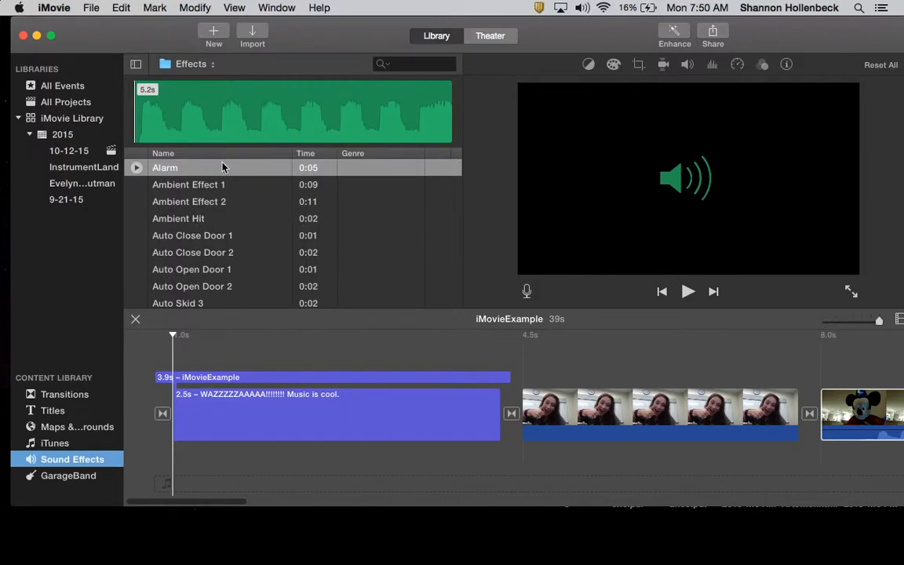
pyautogui.click(69, 475)
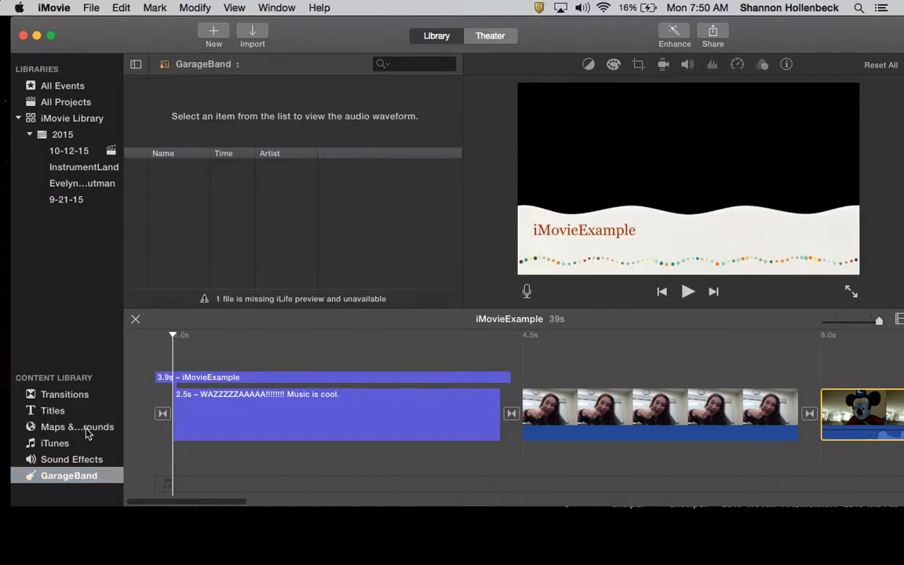
# Add the iTunes song Anchor's Aweigh beneath the movie, starting at the opening title.
pyautogui.click(61, 444)
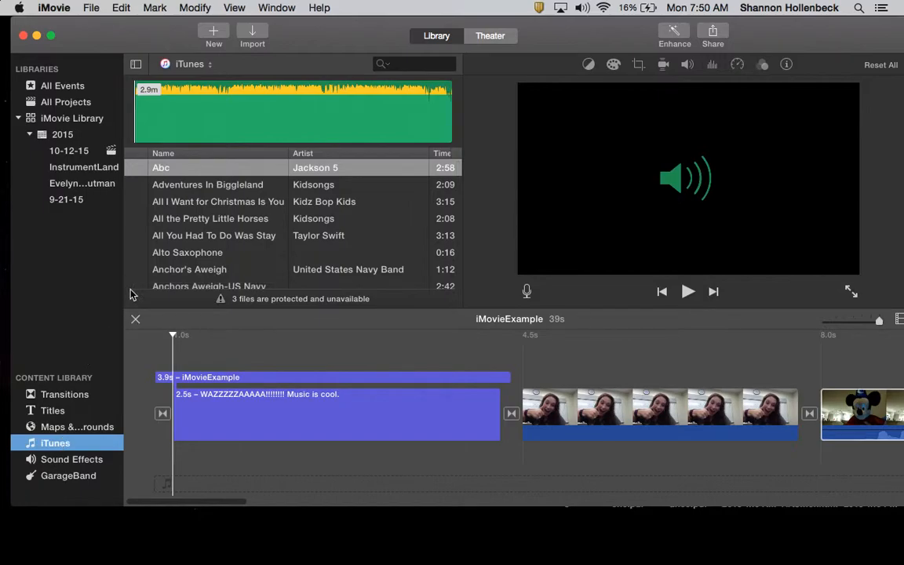
pyautogui.click(211, 270)
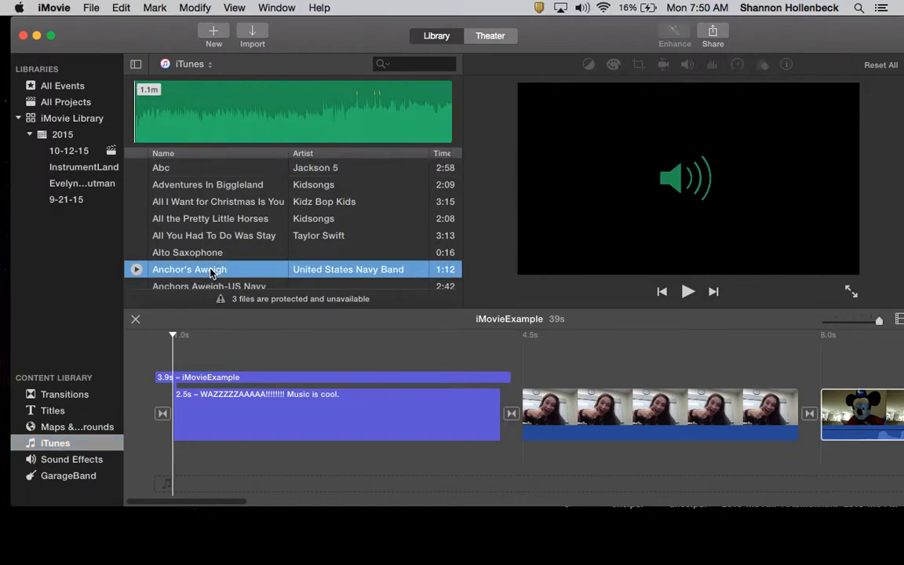
pyautogui.click(210, 272)
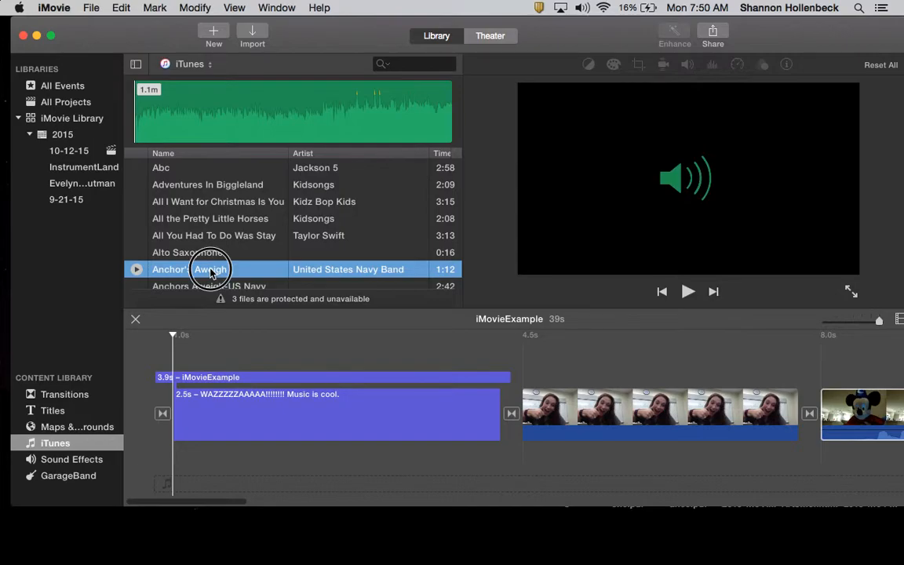
pyautogui.moveTo(210, 272); pyautogui.dragTo(174, 463)
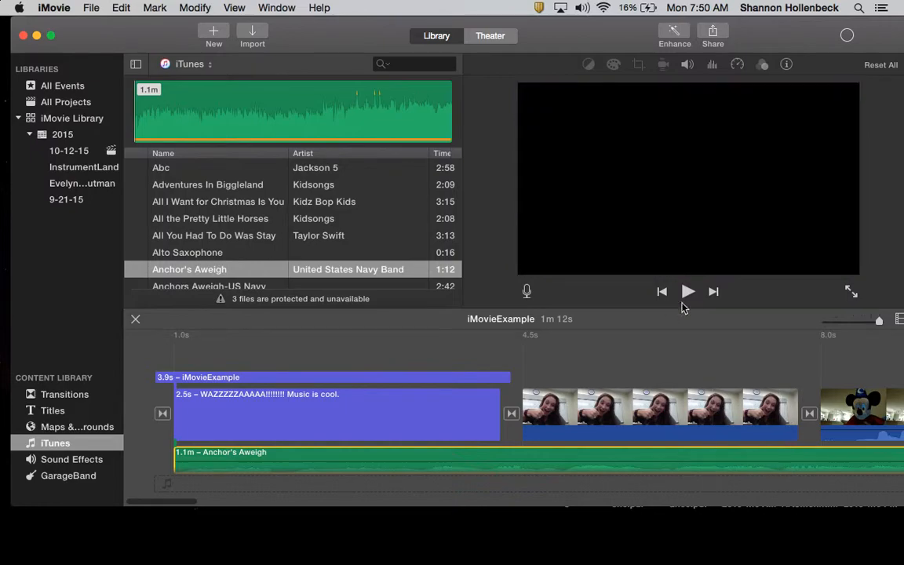
# Return to the movie's beginning and play it into the Mickey Mouse clip to hear the added song.
pyautogui.click(690, 294)
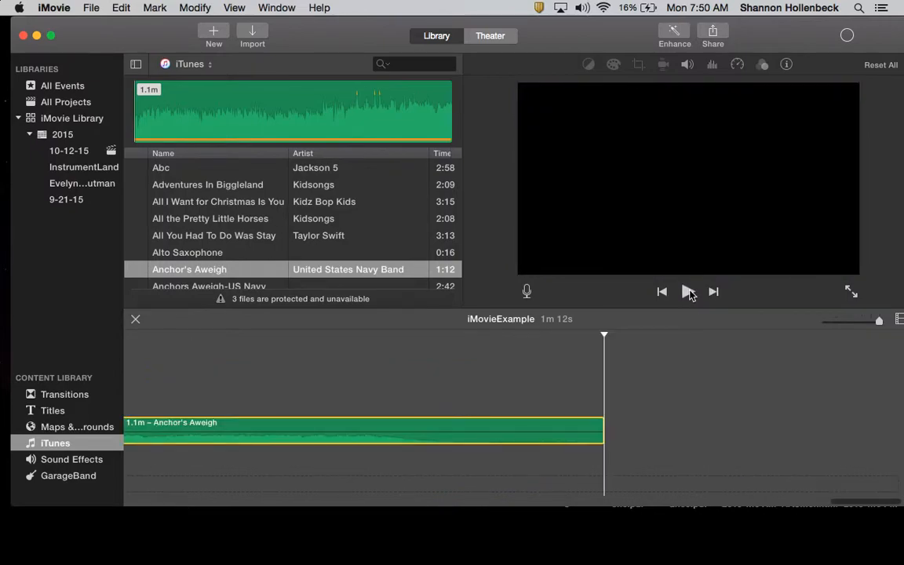
pyautogui.click(662, 292)
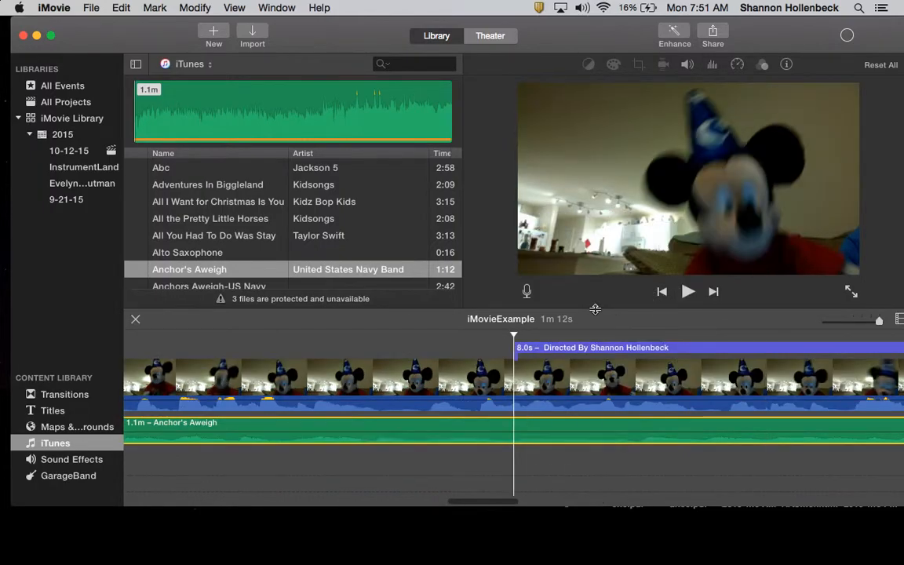
pyautogui.moveTo(514, 335); pyautogui.dragTo(4, 193)
pyautogui.click(687, 291)
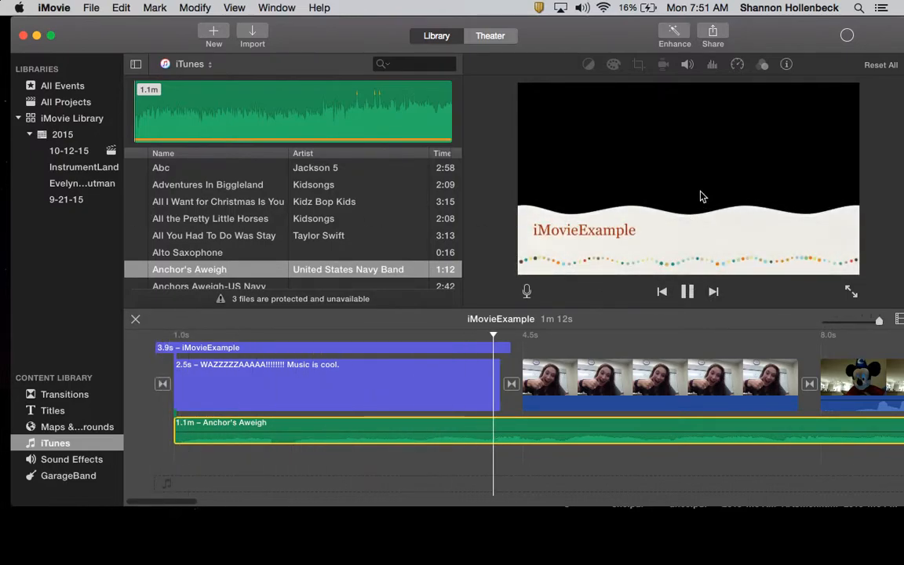
pyautogui.click(683, 296)
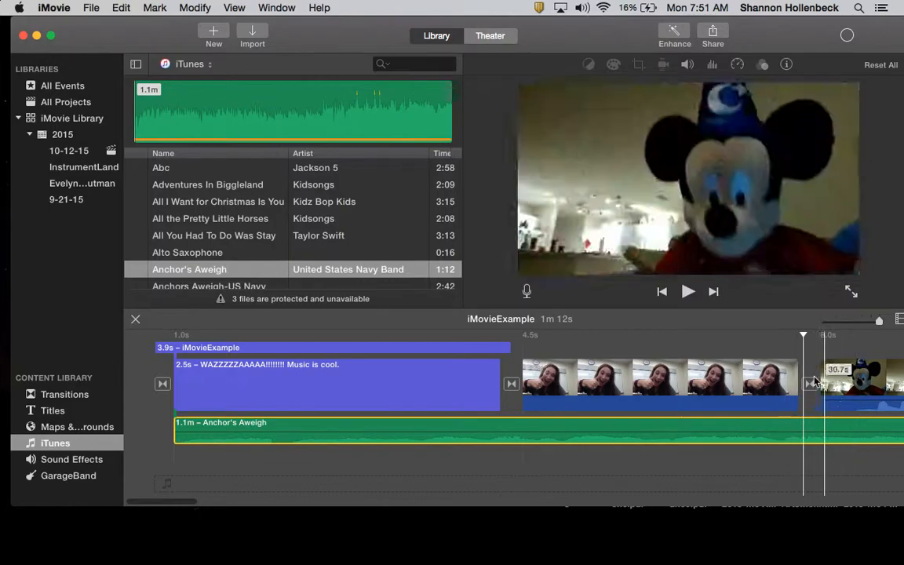
pyautogui.click(687, 291)
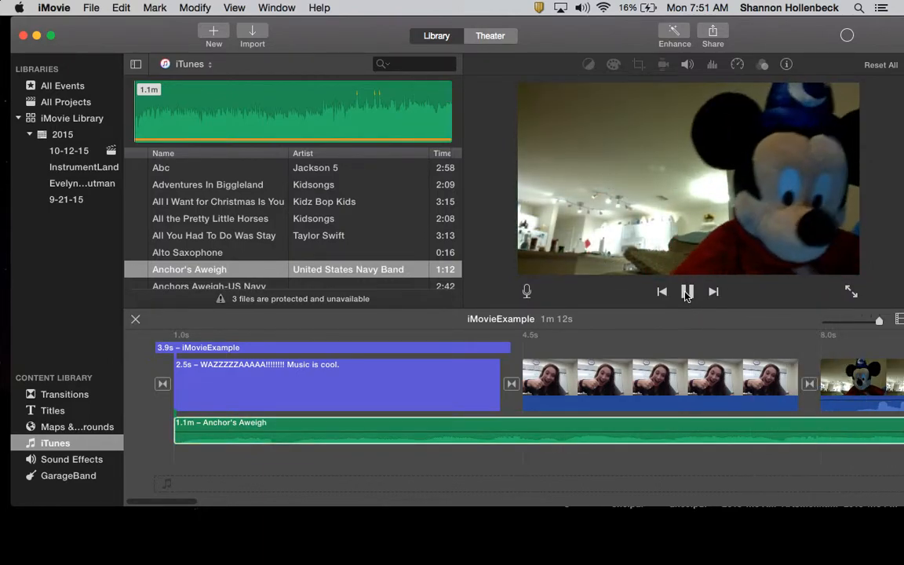
pyautogui.click(686, 292)
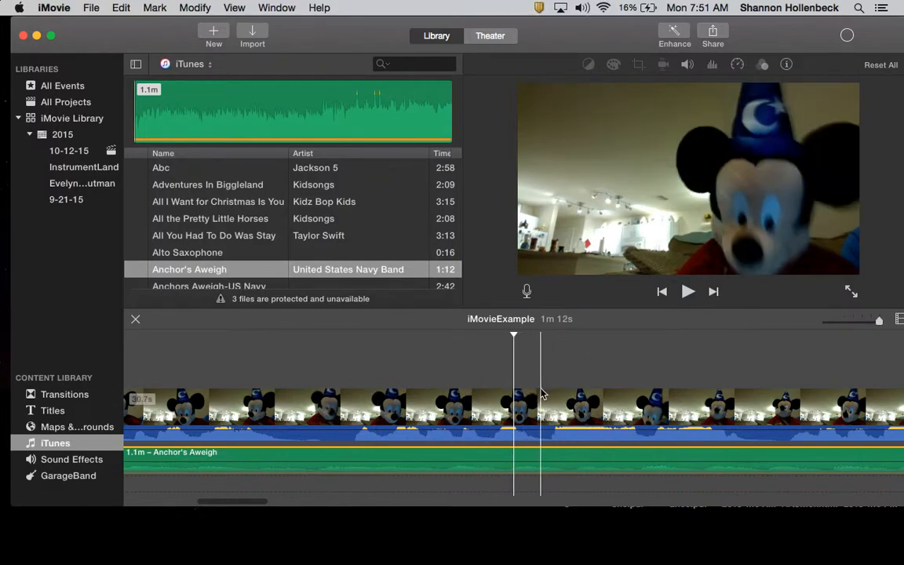
# Turn on background noise reduction at 50% for the Mickey Mouse clip.
pyautogui.click(460, 398)
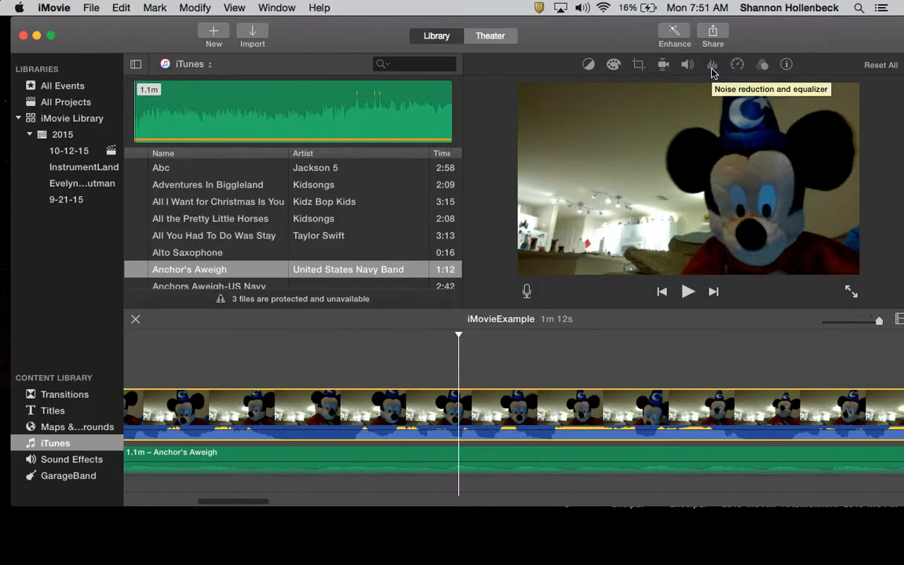
pyautogui.click(712, 66)
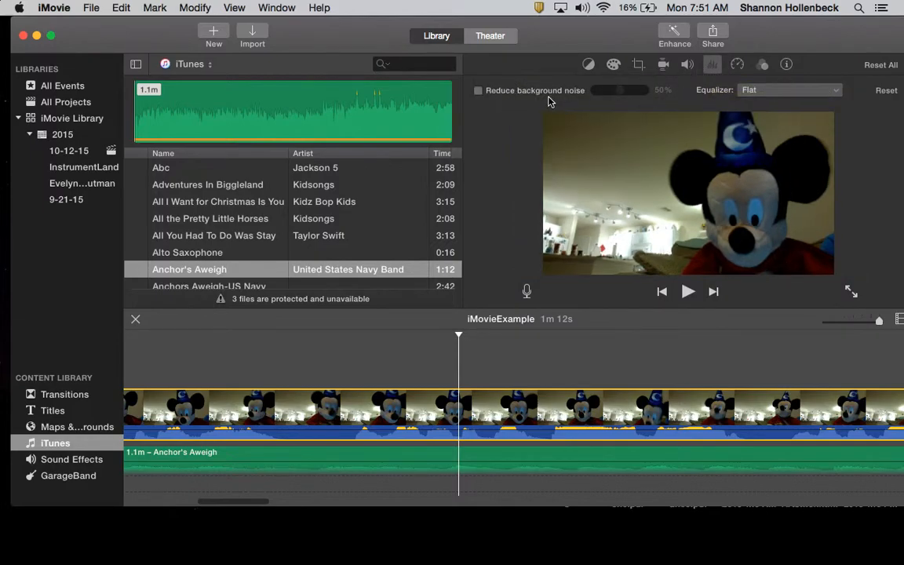
pyautogui.click(477, 90)
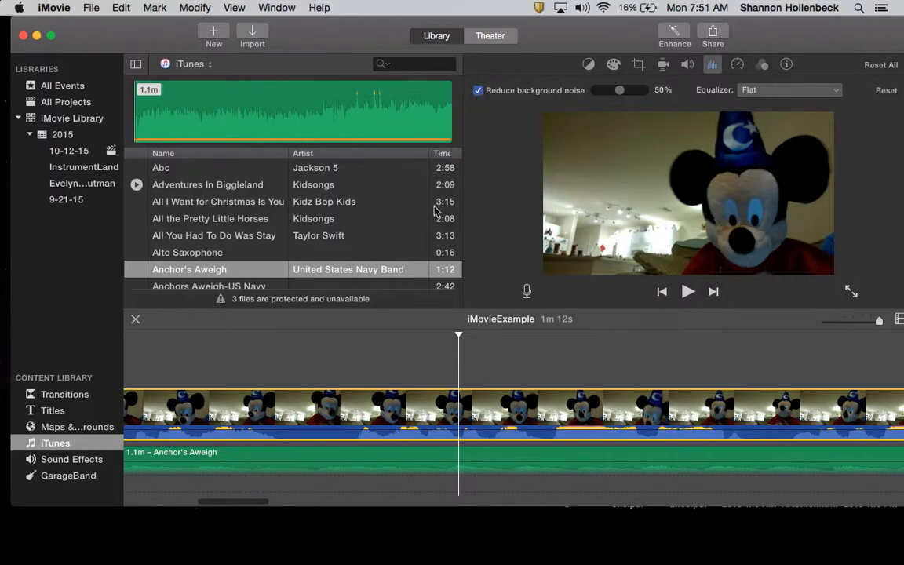
# Play part of the Mickey Mouse clip to check its sound, and inspect the end of the movie's timeline.
pyautogui.click(687, 292)
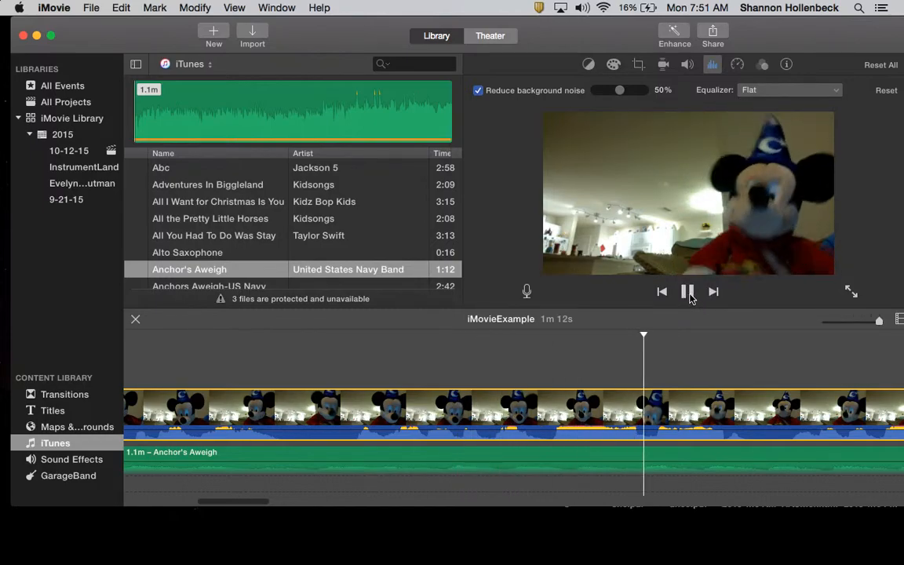
pyautogui.click(687, 292)
pyautogui.hscroll(5, 726, 438)
pyautogui.hscroll(10, 726, 437)
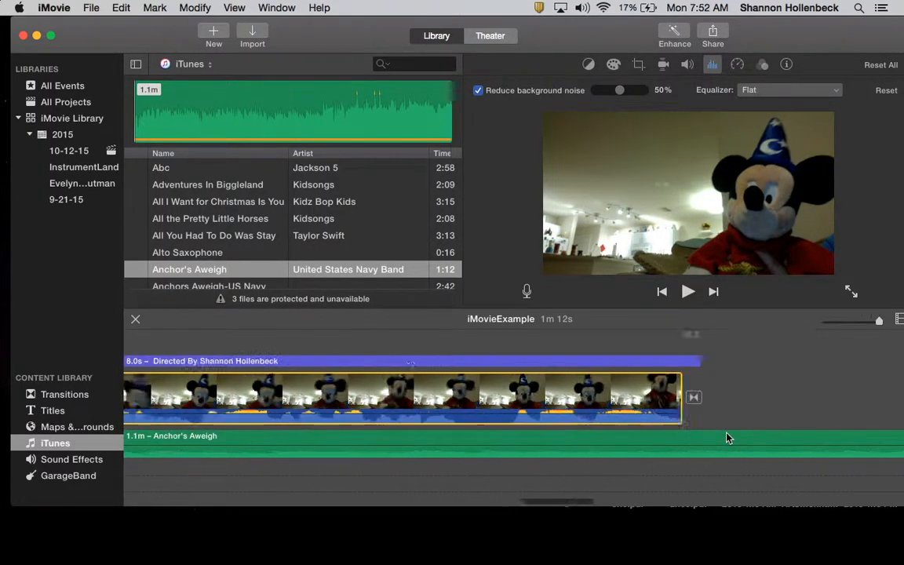
pyautogui.moveTo(603, 502); pyautogui.dragTo(262, 503)
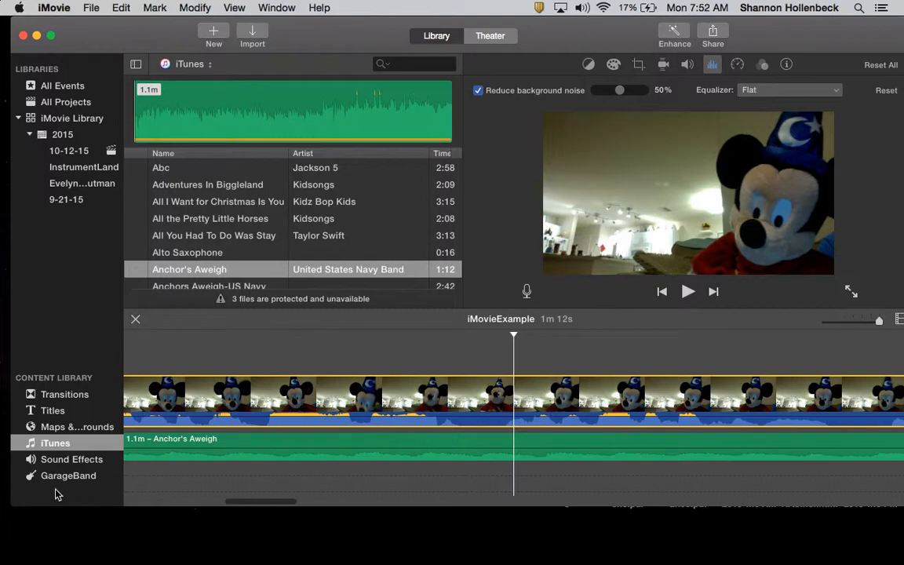
# Browse the available title styles, examining the Playful theme's Ending title and the Far Far Away title.
pyautogui.click(53, 410)
pyautogui.scroll(-2, 275, 182)
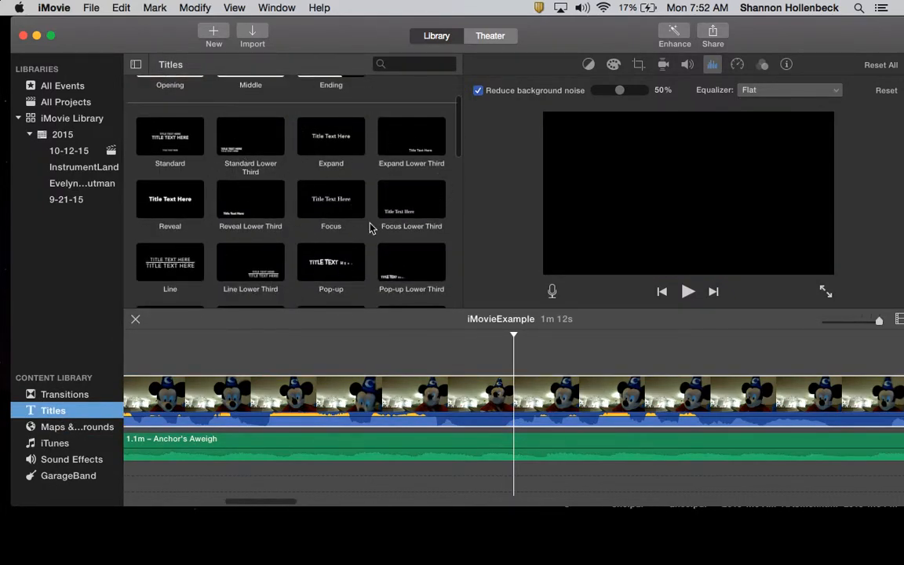
pyautogui.scroll(-10, 343, 289)
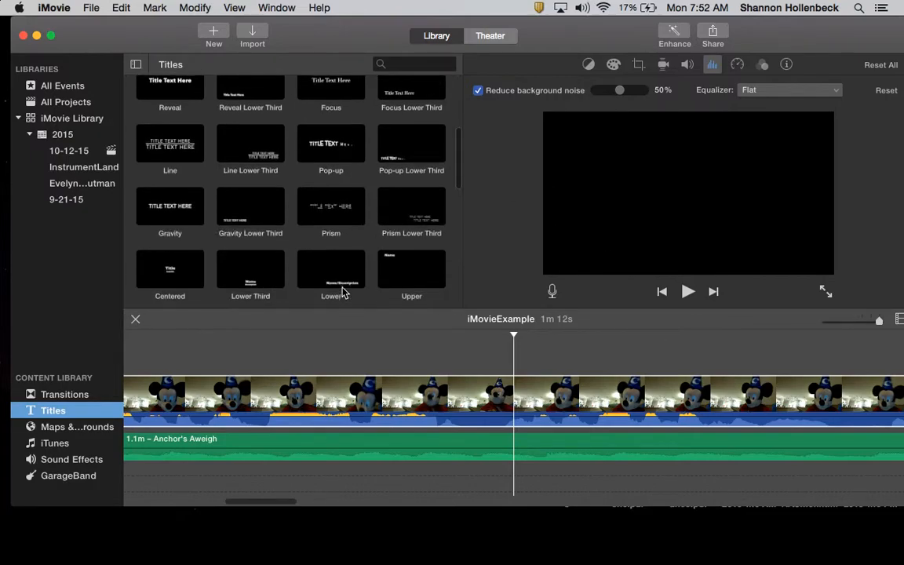
pyautogui.scroll(12, 341, 291)
pyautogui.click(333, 138)
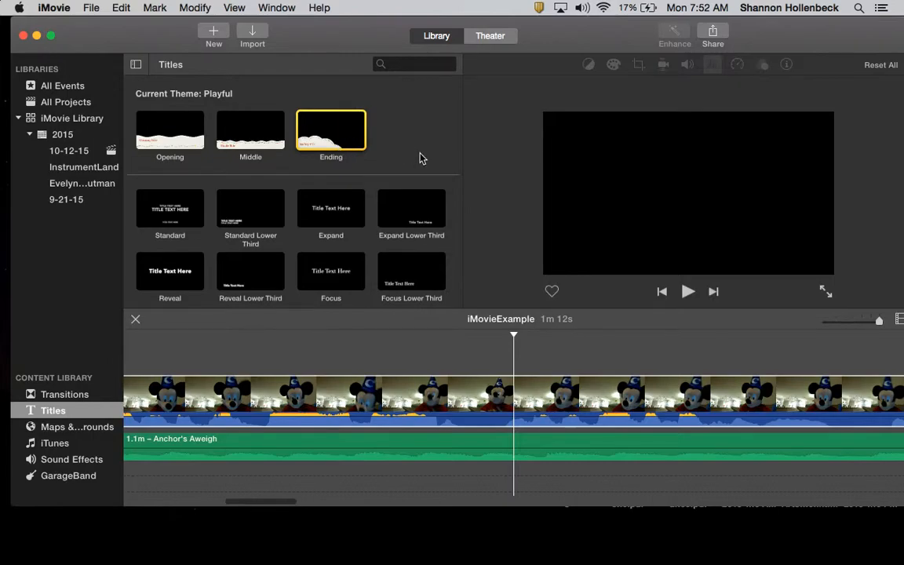
pyautogui.scroll(-3, 366, 218)
pyautogui.scroll(-5, 366, 219)
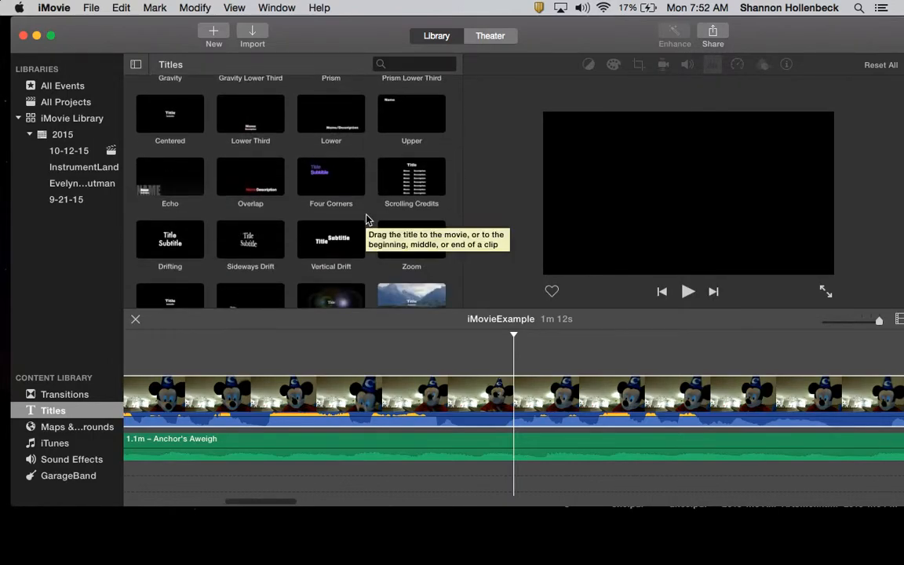
pyautogui.scroll(-10, 366, 219)
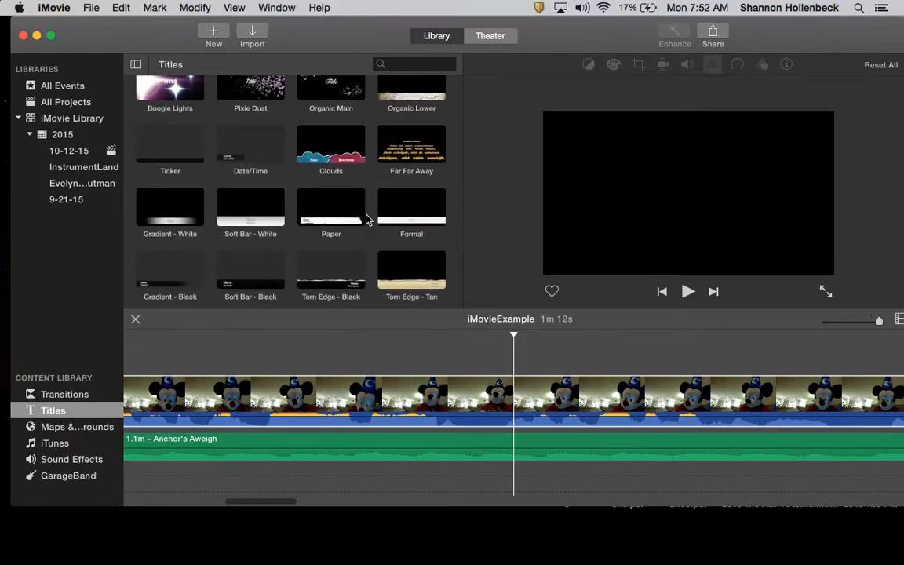
pyautogui.click(416, 161)
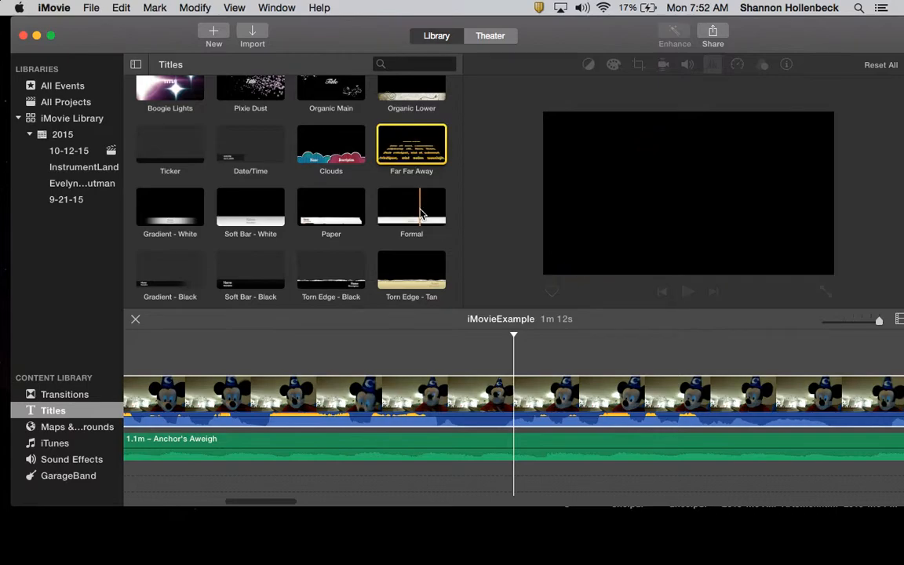
pyautogui.moveTo(437, 562)
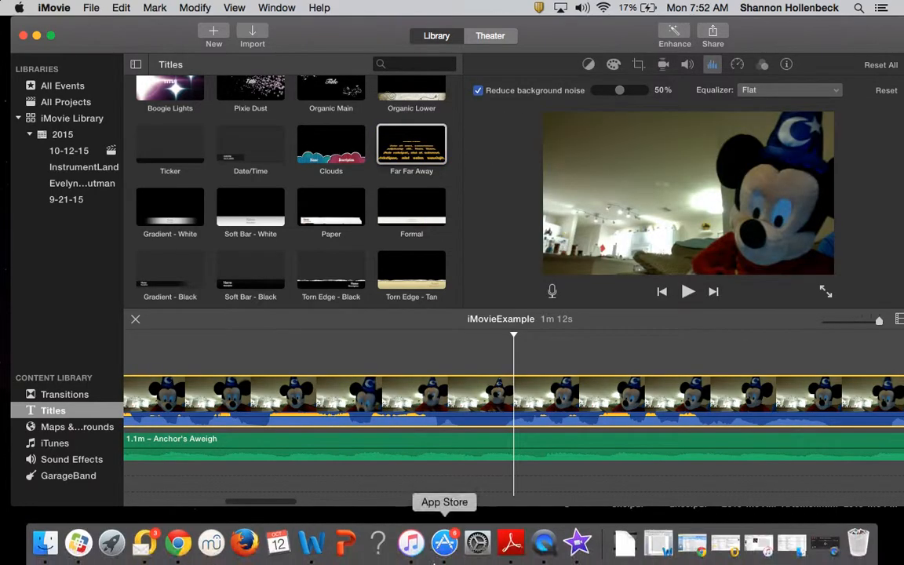